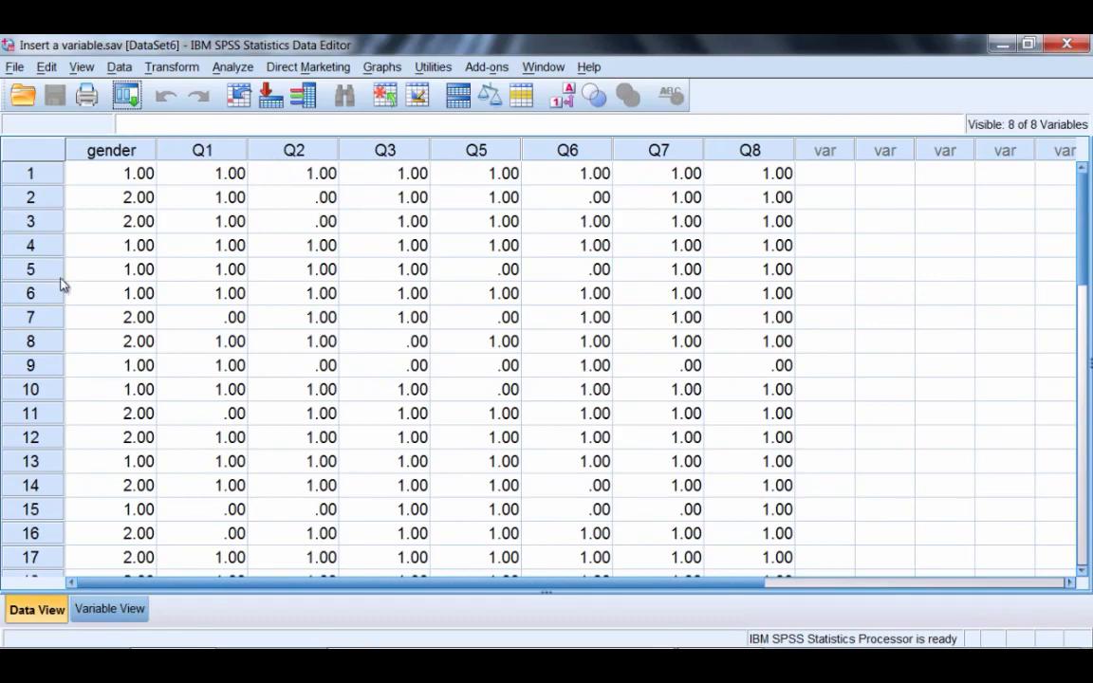
Examine the coded responses in Q1 and go through the question variables in order up to Q8.
left_click(220, 174)
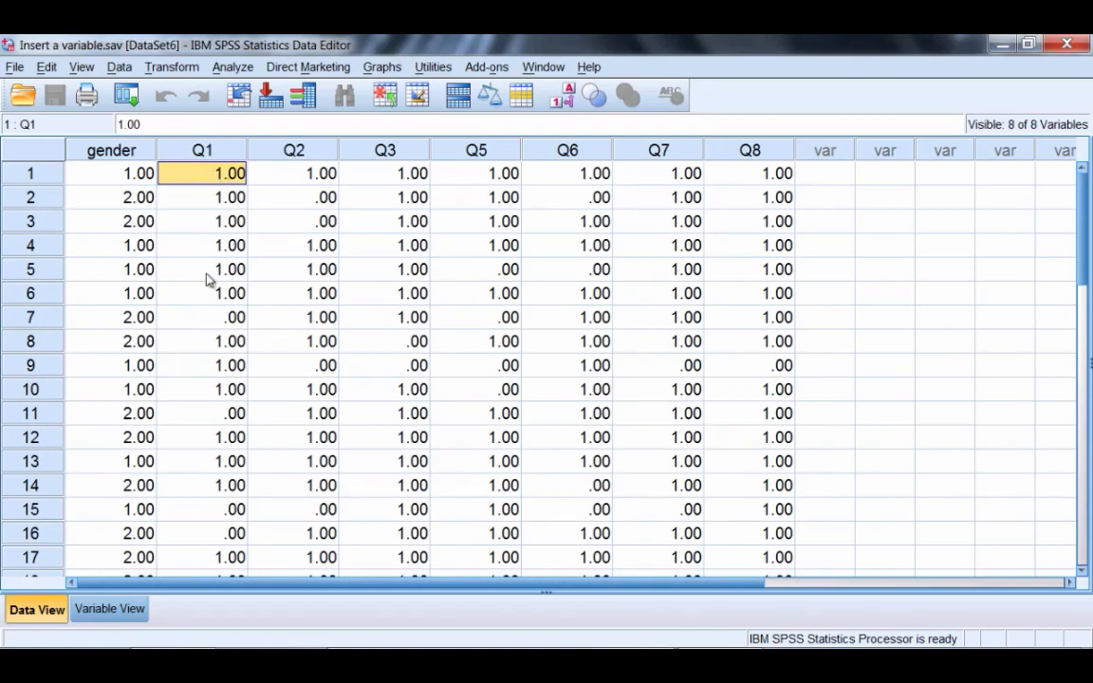
left_click(220, 318)
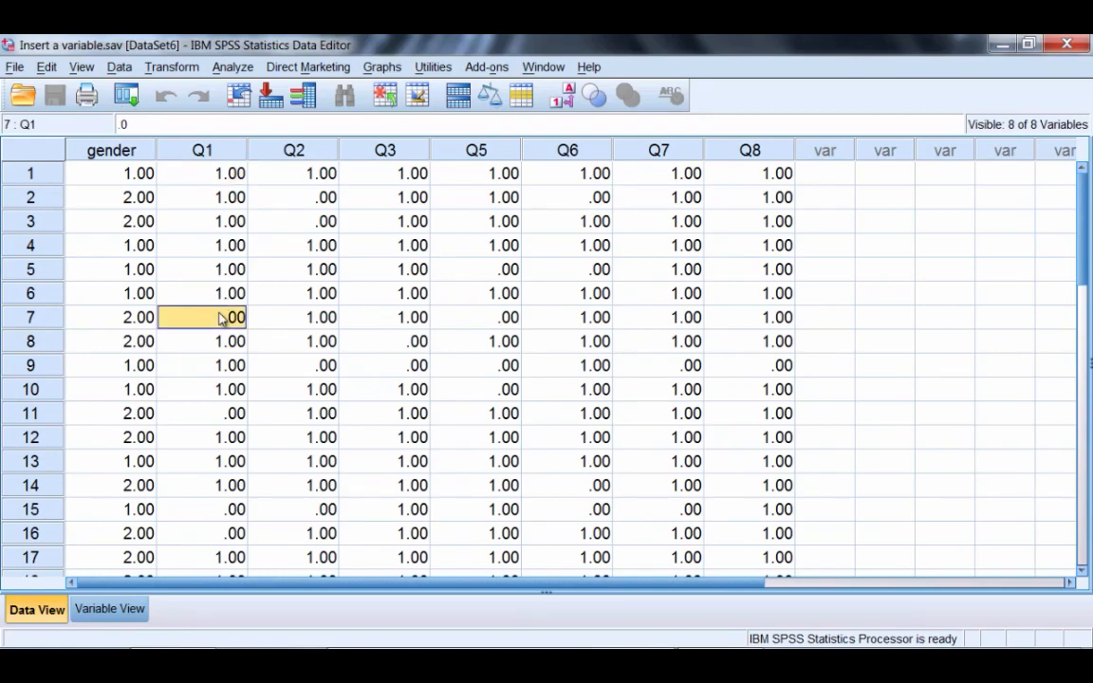
left_click(220, 172)
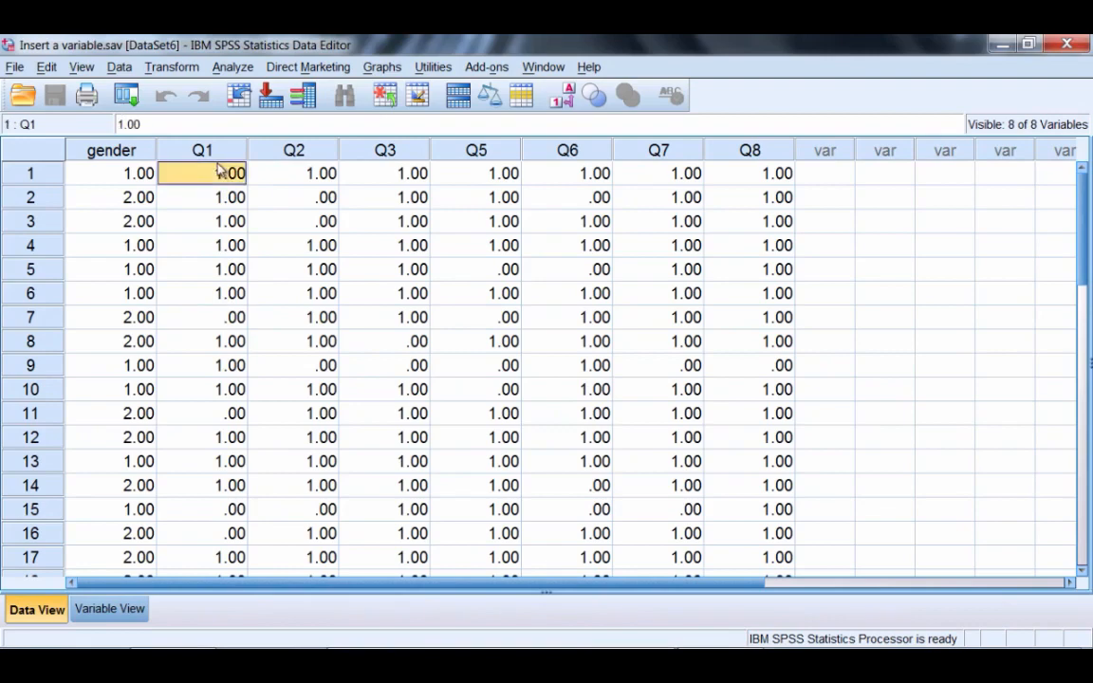
left_click(213, 151)
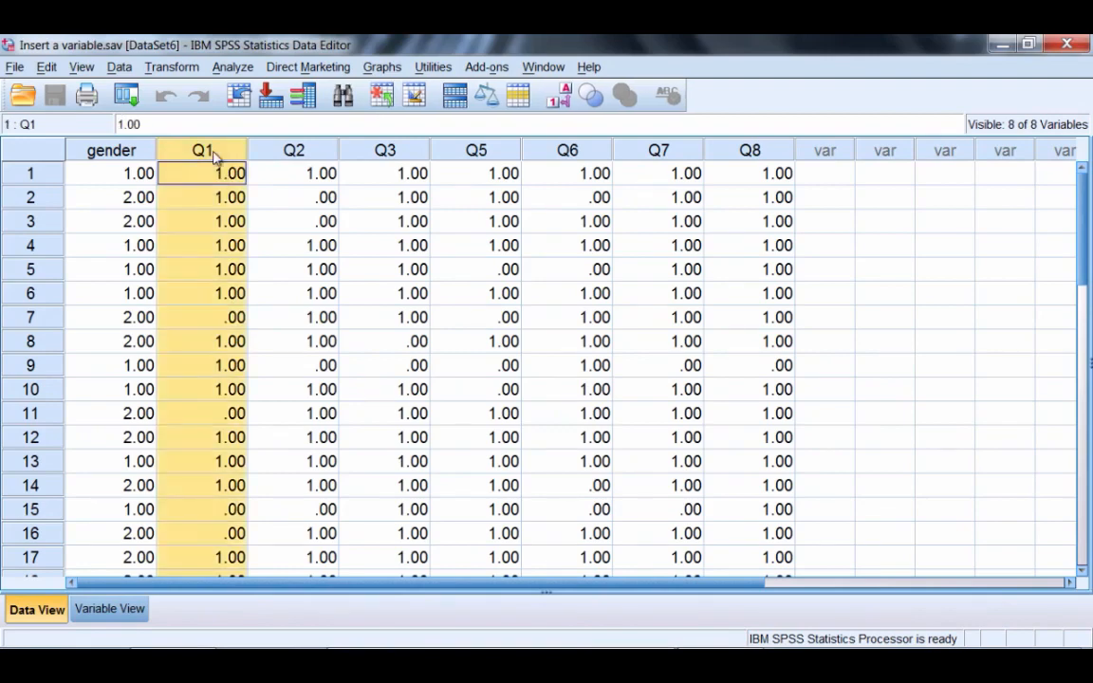
left_click(211, 179)
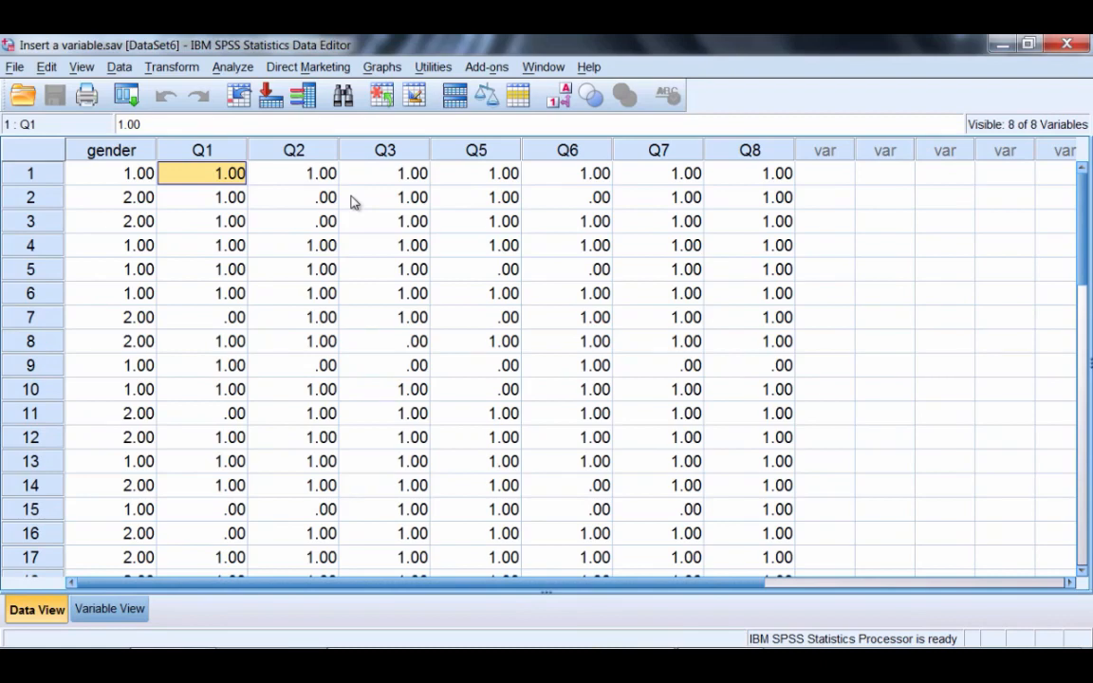
left_click(201, 144)
left_click(292, 152)
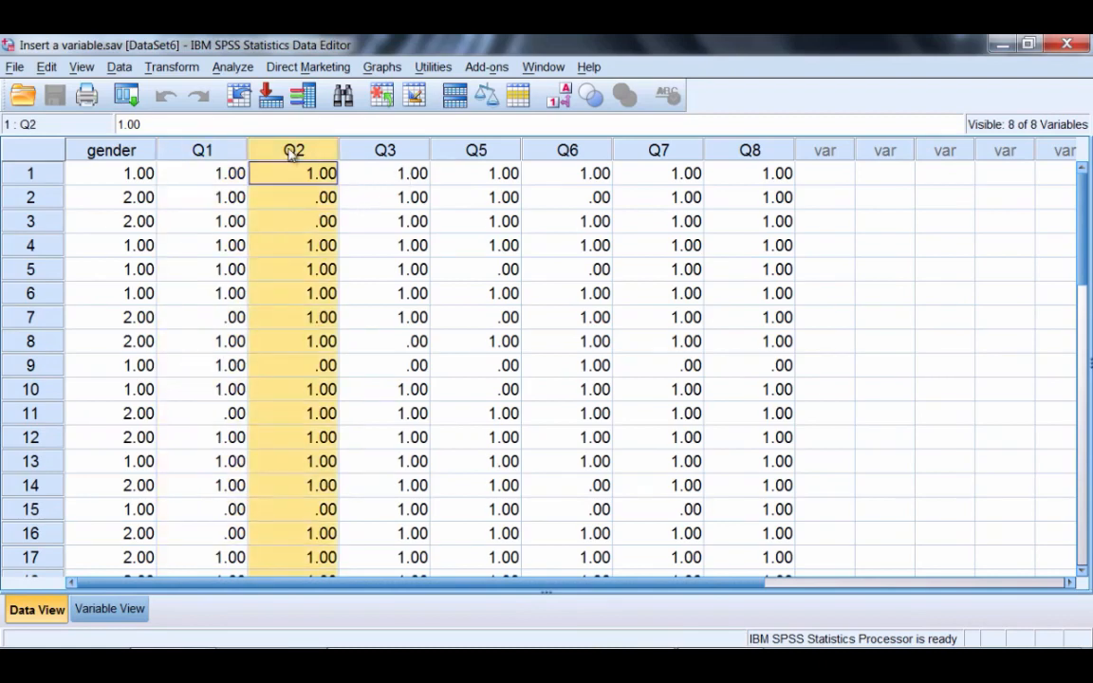
left_click(349, 149)
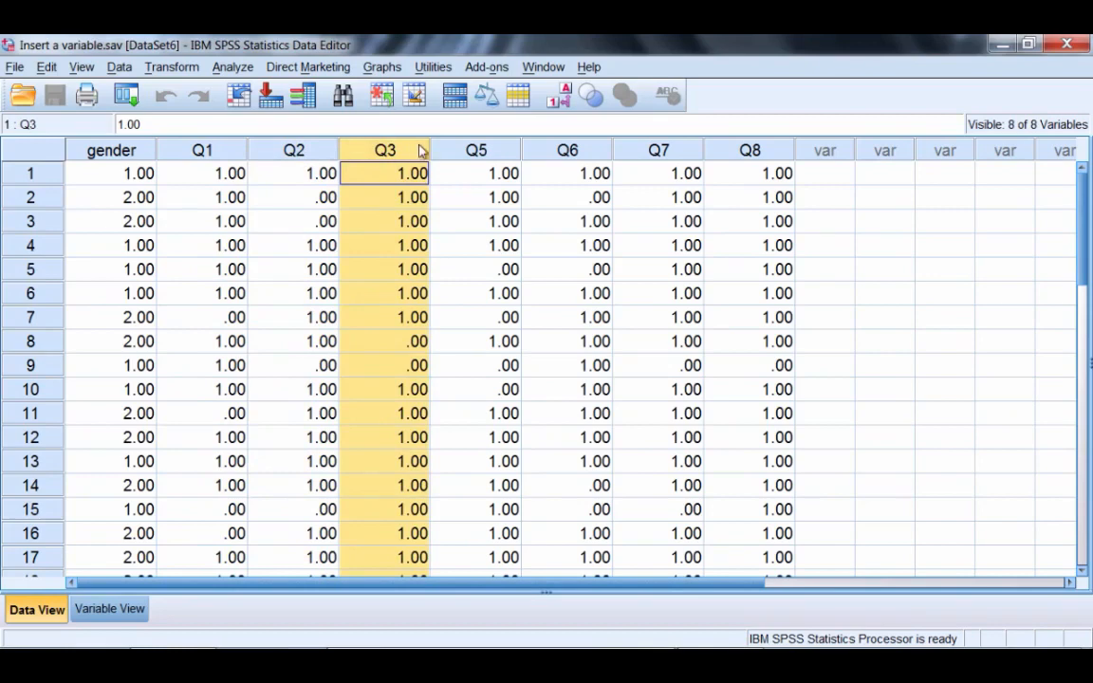
left_click(484, 144)
left_click(560, 145)
left_click(647, 147)
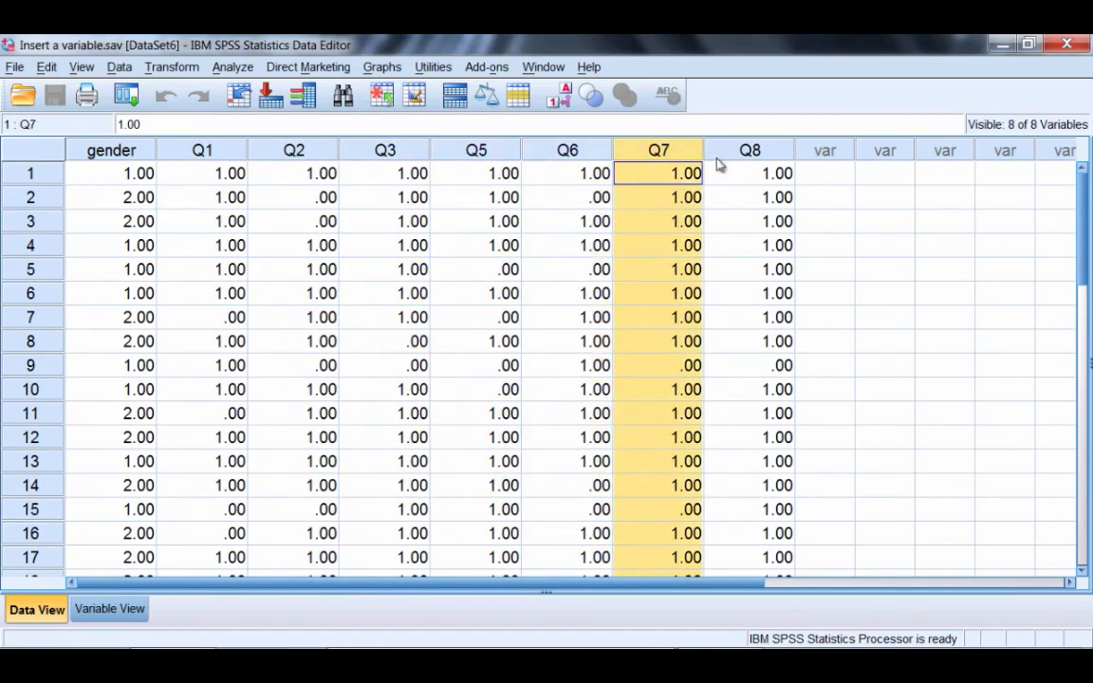
left_click(735, 152)
Check the numbering of the question variables, comparing Q3 with Q5 and going over Q5 to Q8.
left_click(373, 148)
left_click(454, 155)
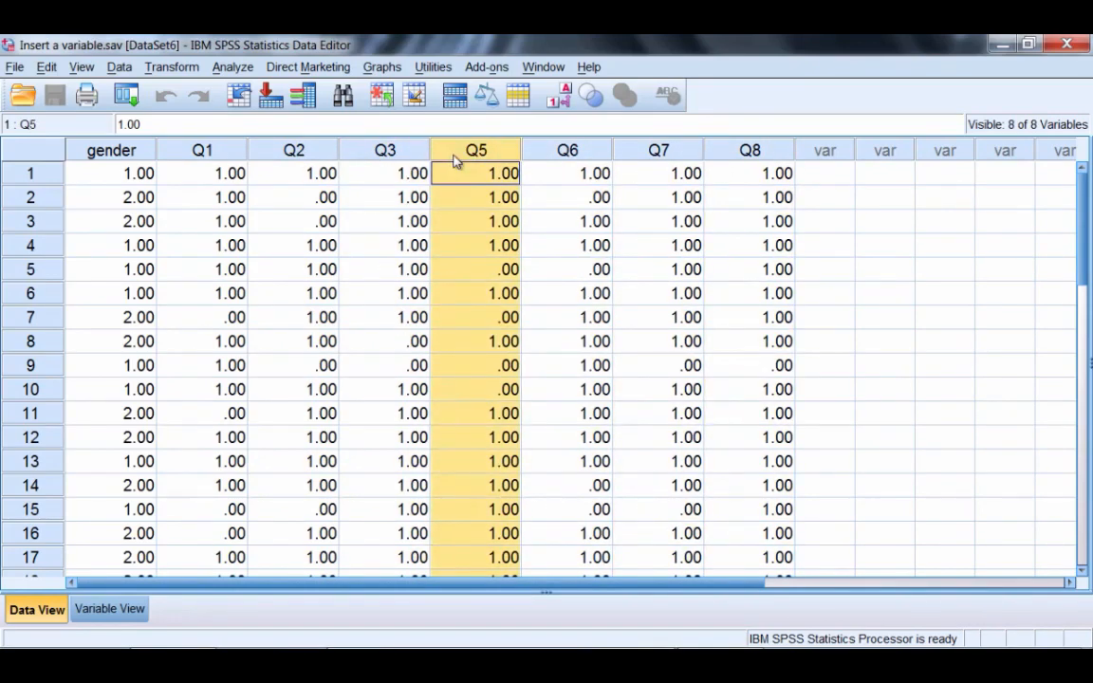
left_click(412, 150)
left_click(458, 155)
left_click(417, 155)
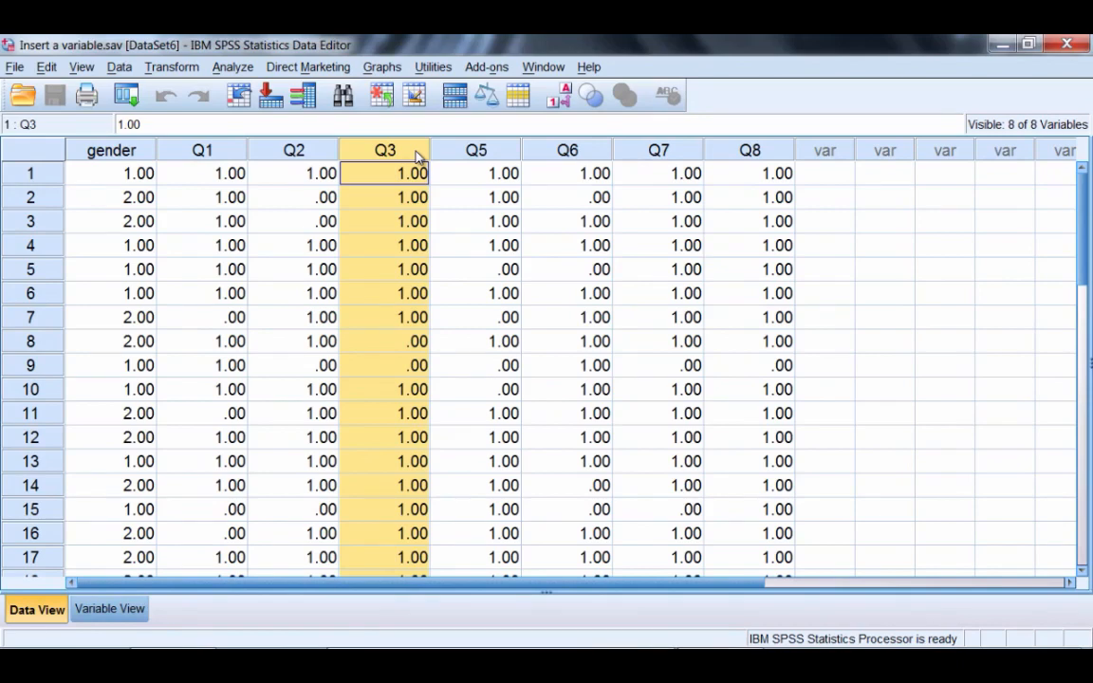
left_click(410, 178)
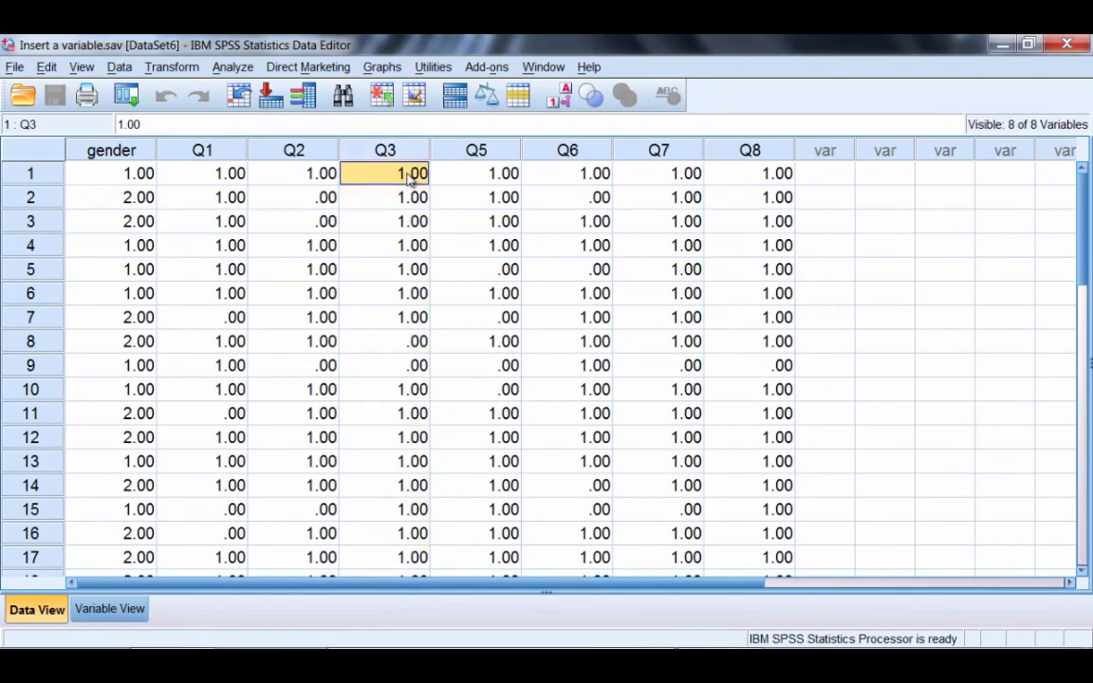
left_click(408, 159)
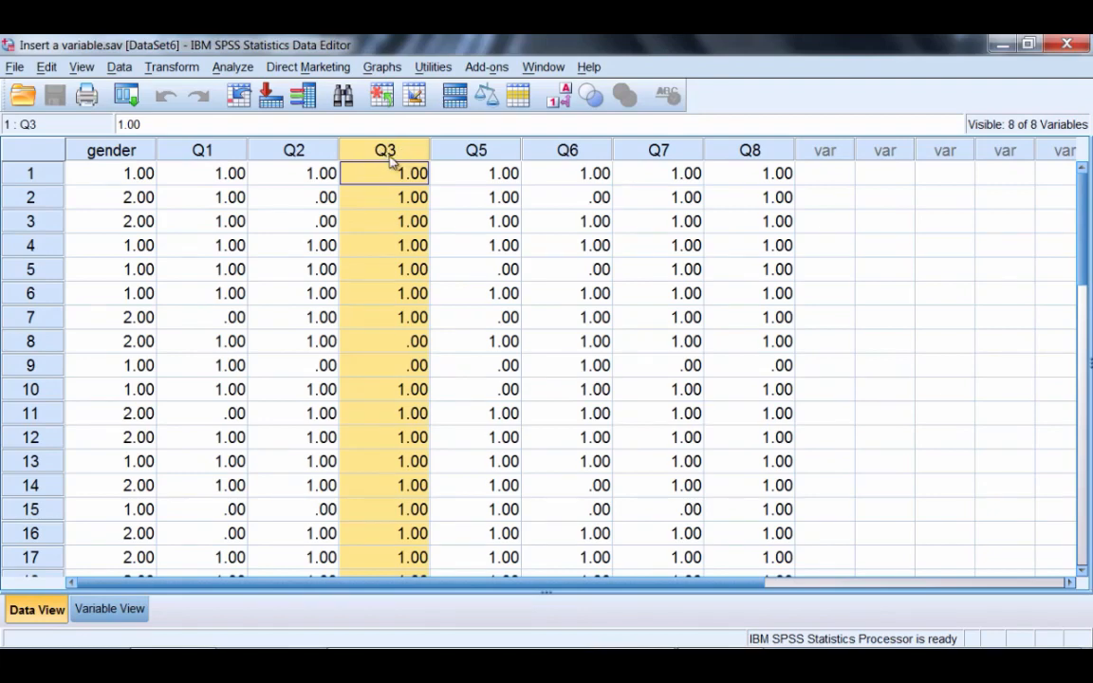
left_click(474, 147)
left_click(569, 147)
left_click(657, 149)
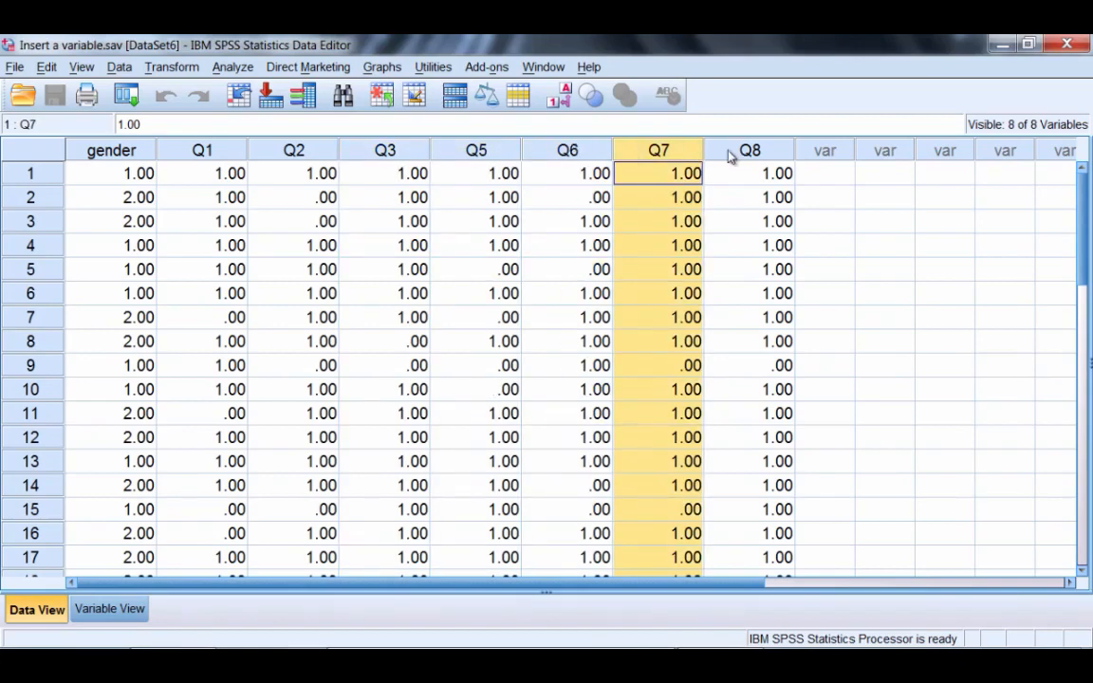
left_click(736, 152)
left_click(677, 157)
left_click(607, 155)
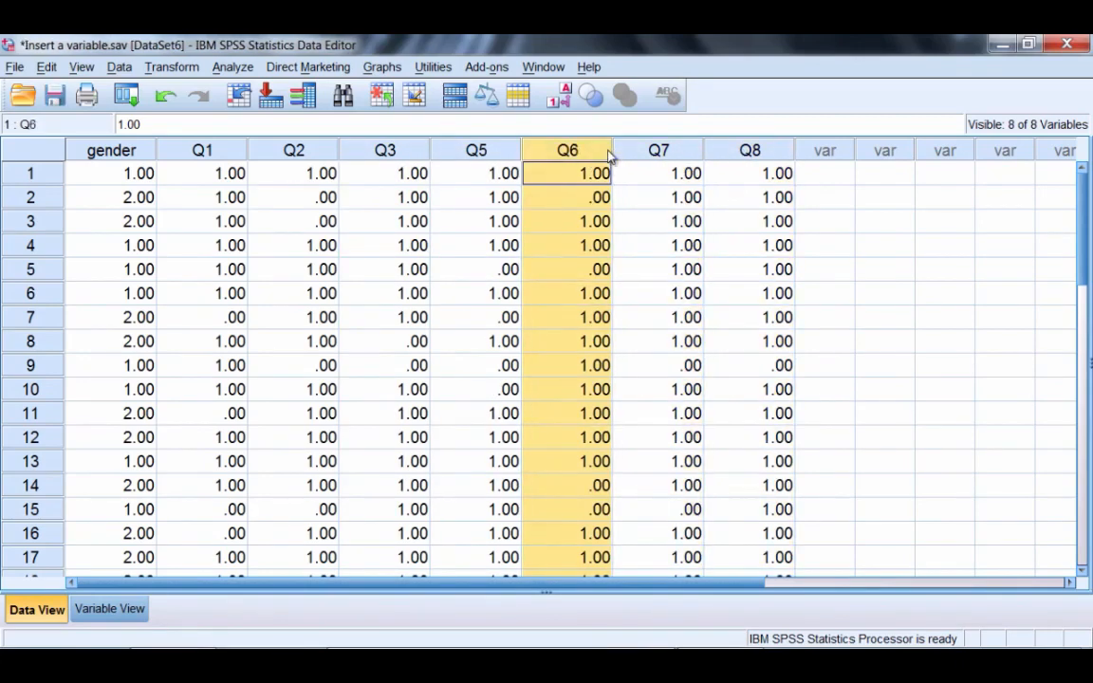
left_click(472, 150)
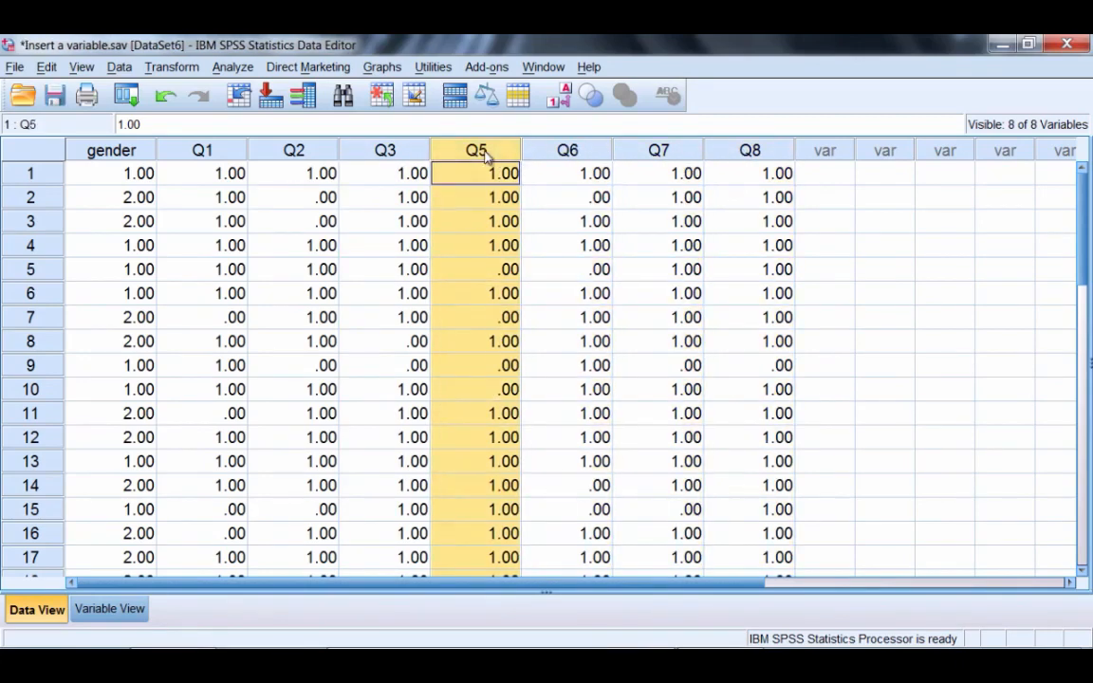
Insert a new variable between Q2 and Q3.
left_click(387, 157)
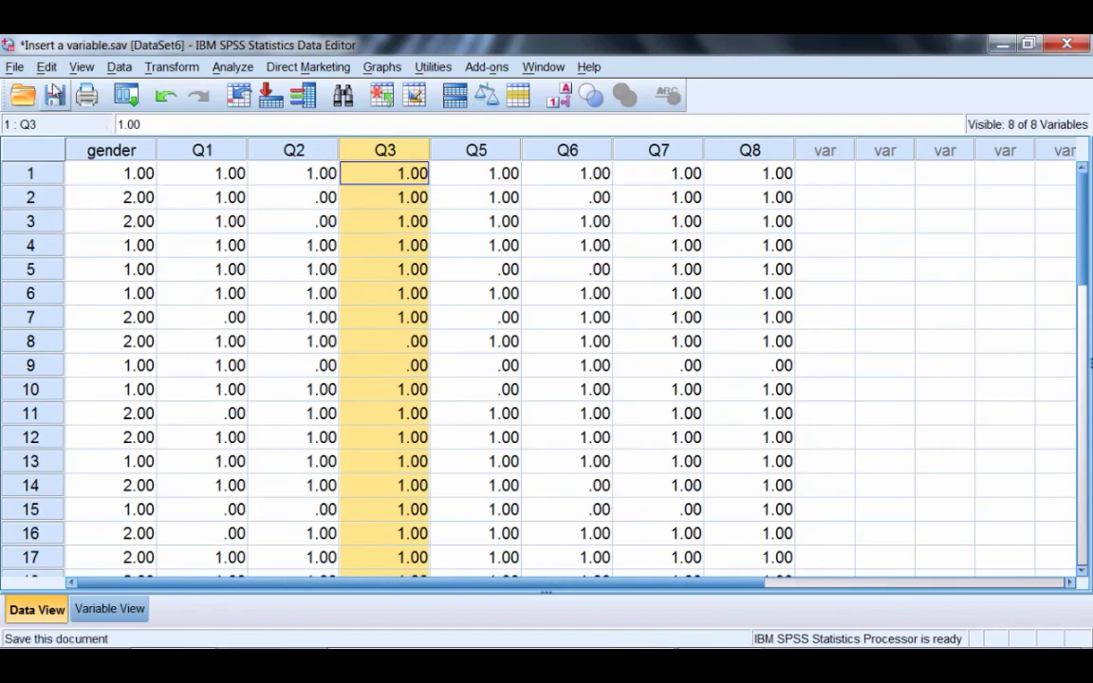
left_click(46, 66)
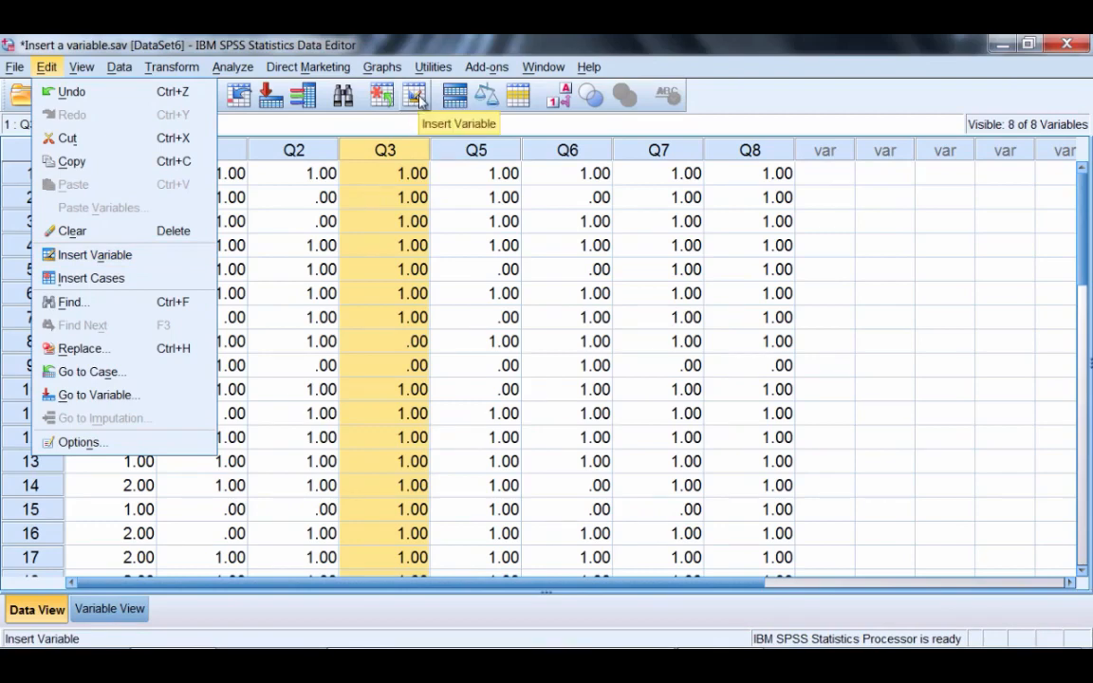
right_click(405, 152)
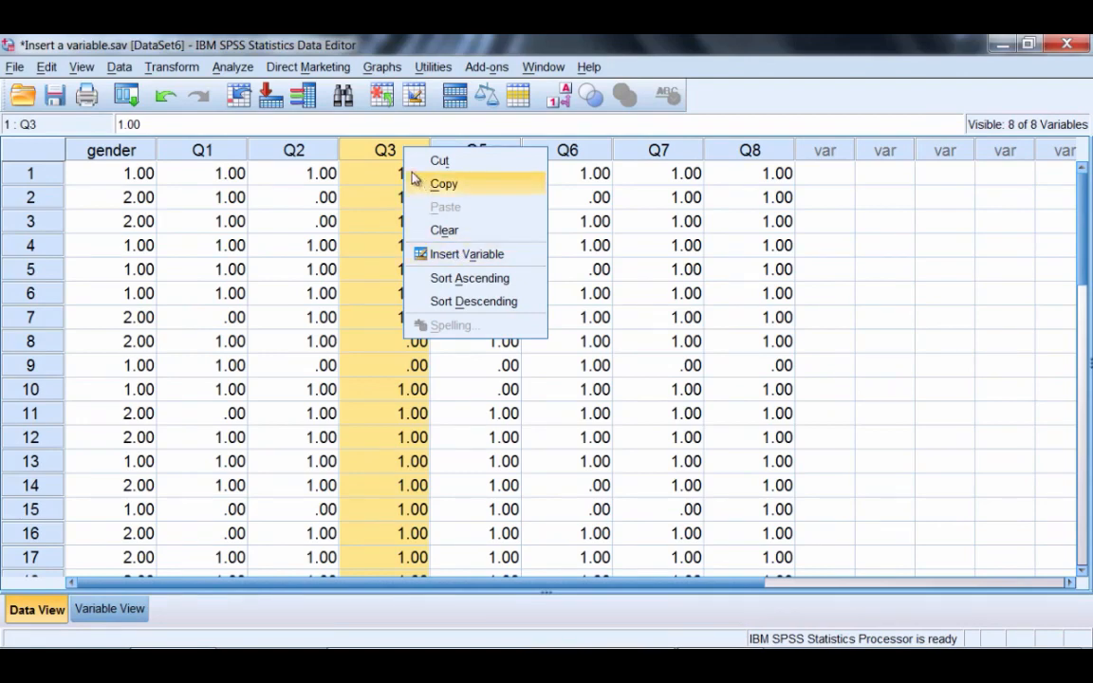
left_click(349, 148)
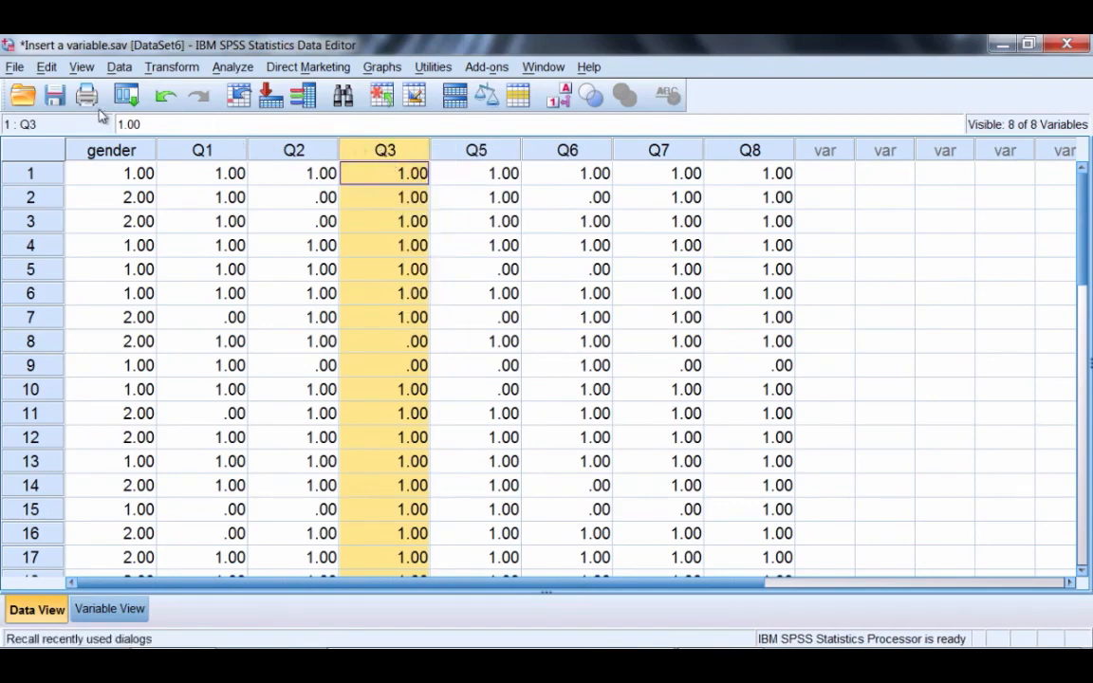
left_click(45, 68)
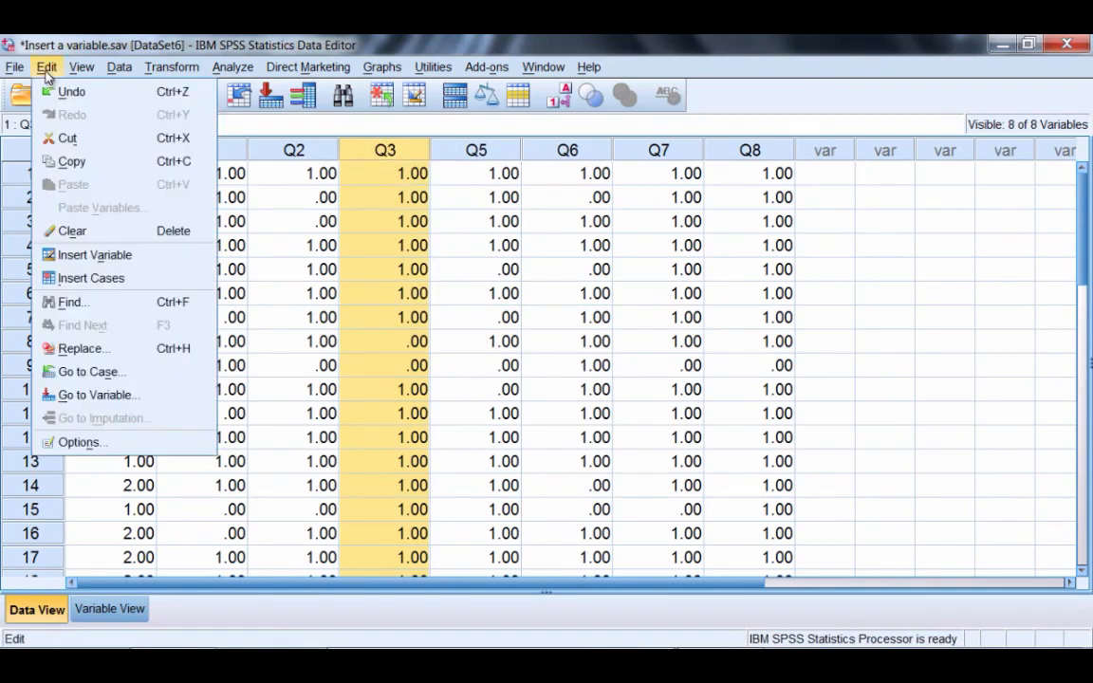
left_click(92, 257)
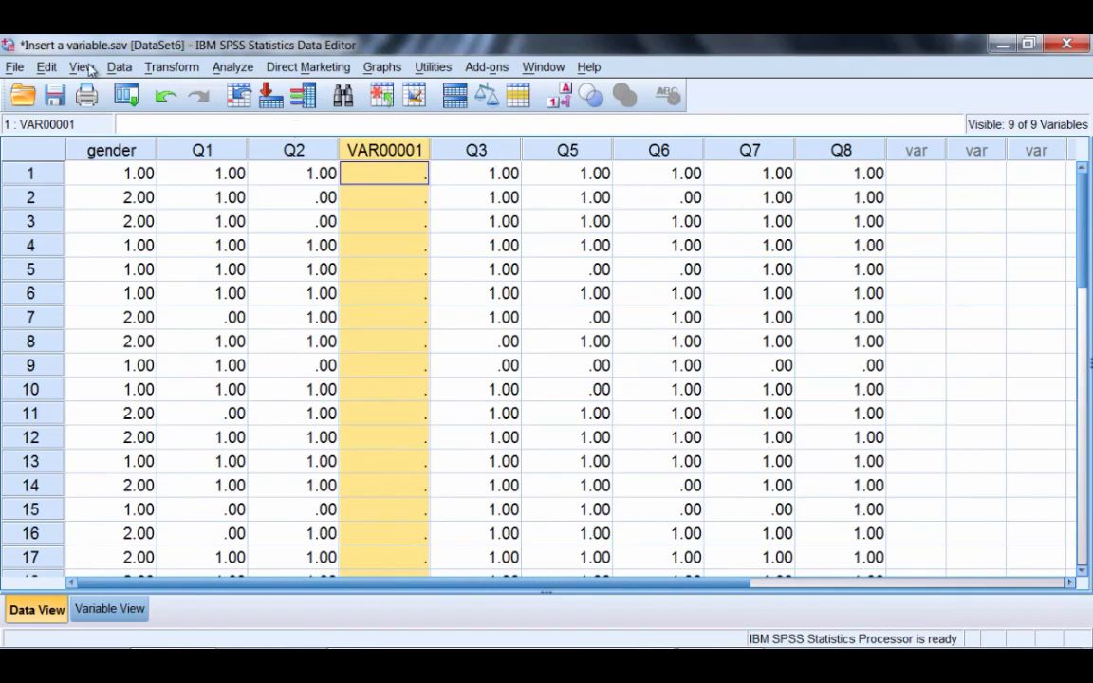
Undo the insertion of the empty variable between Q2 and Q3.
left_click(46, 68)
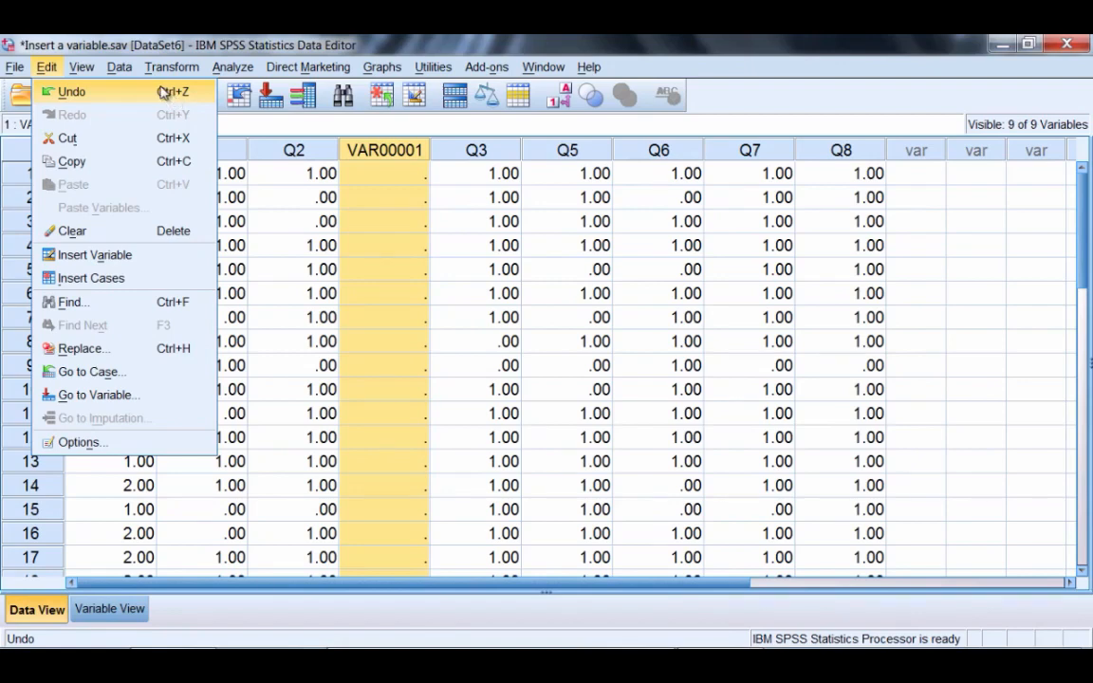
left_click(45, 70)
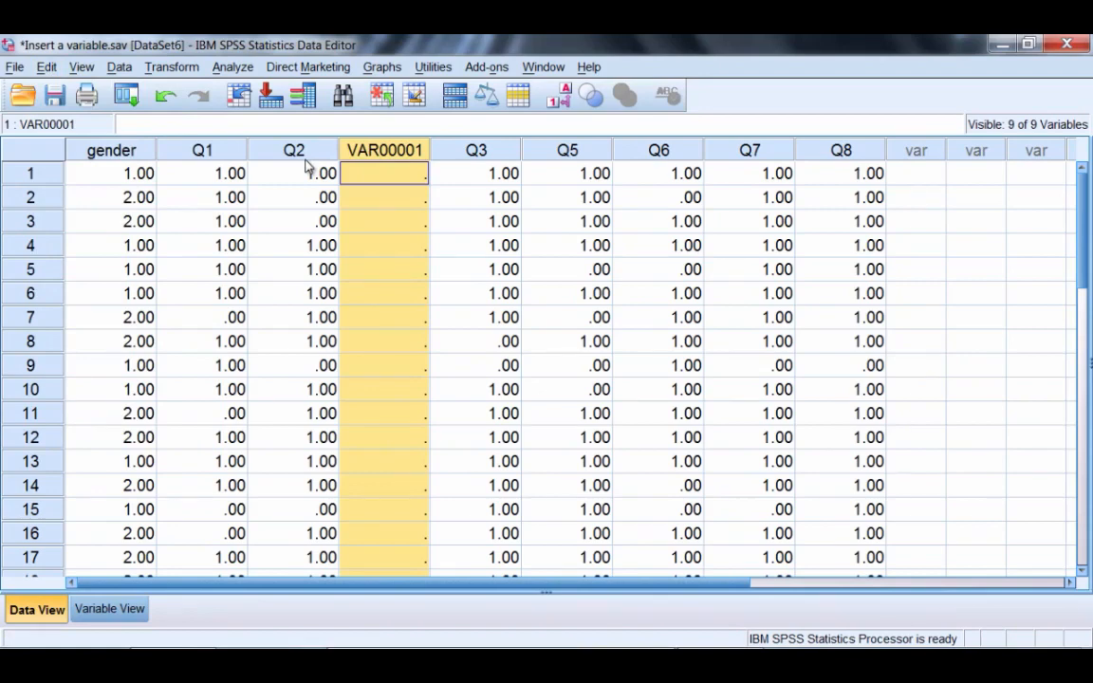
key("ctrl+z")
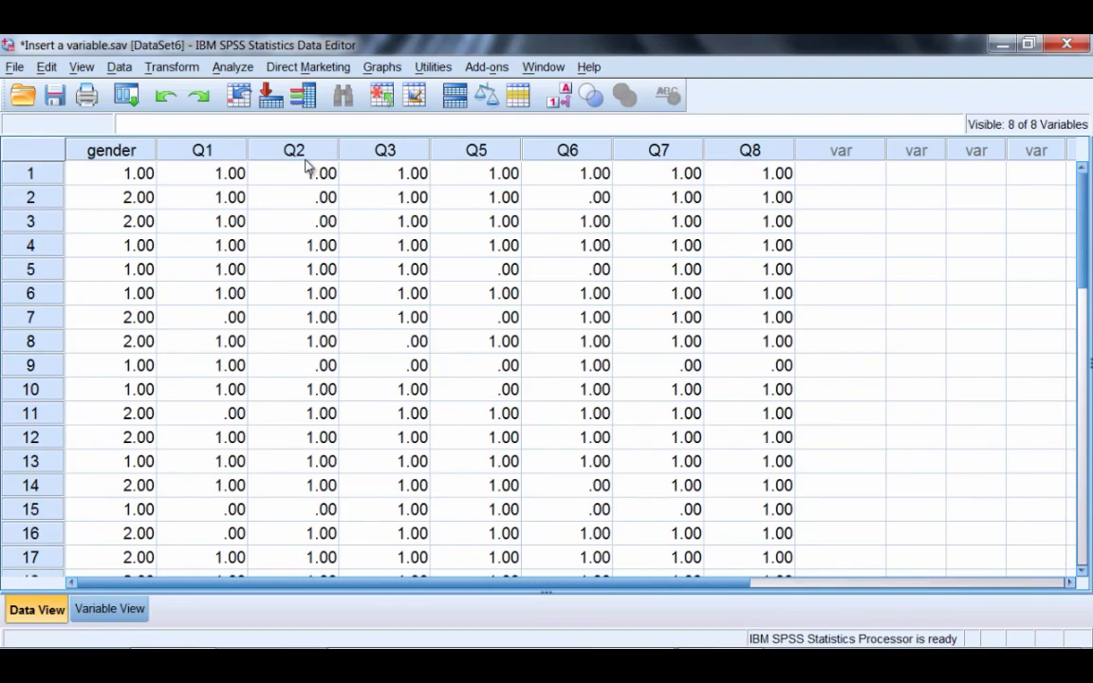
Try inserting a variable directly from the Q3 column heading, and undo that insertion.
left_click(362, 150)
right_click(337, 150)
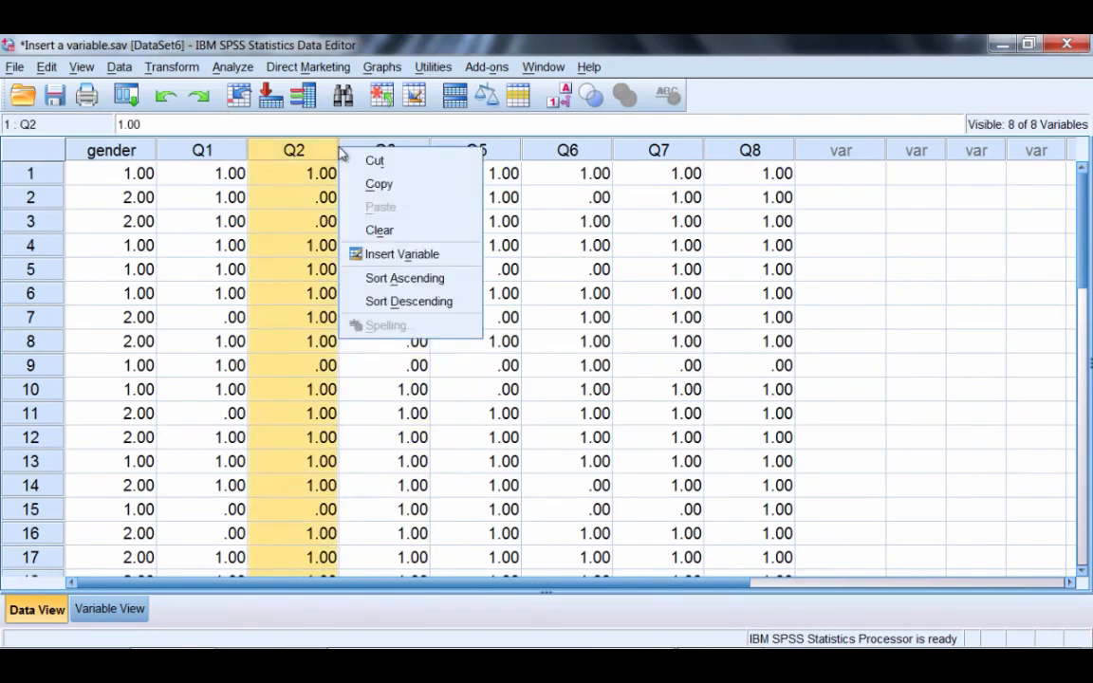
left_click(359, 150)
right_click(359, 148)
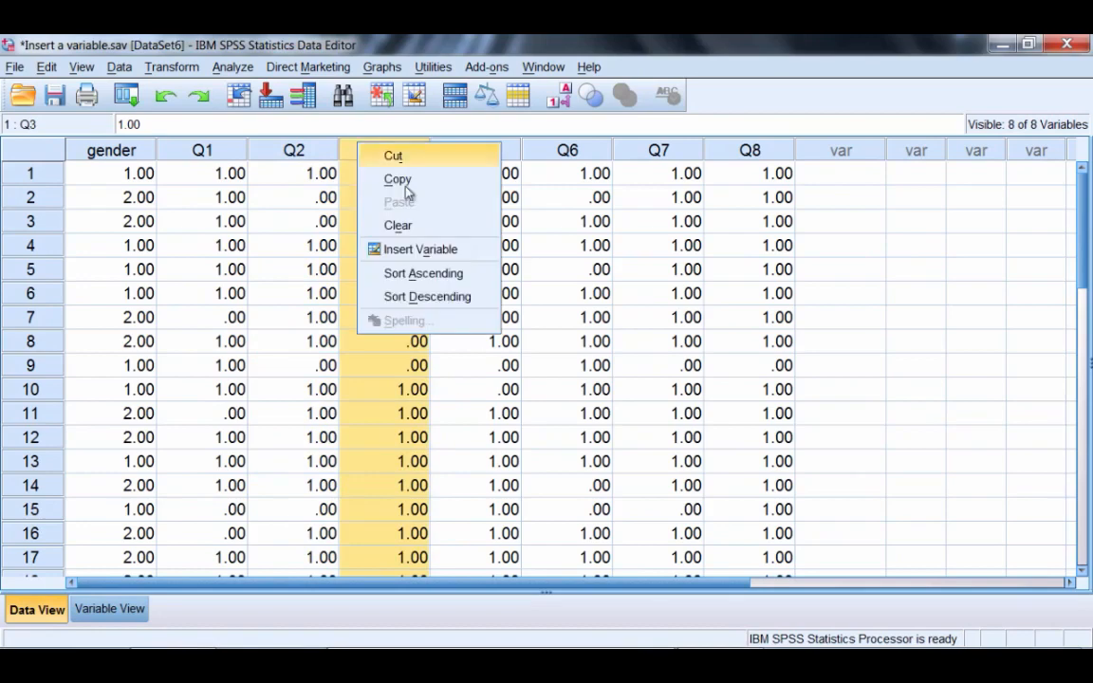
left_click(419, 250)
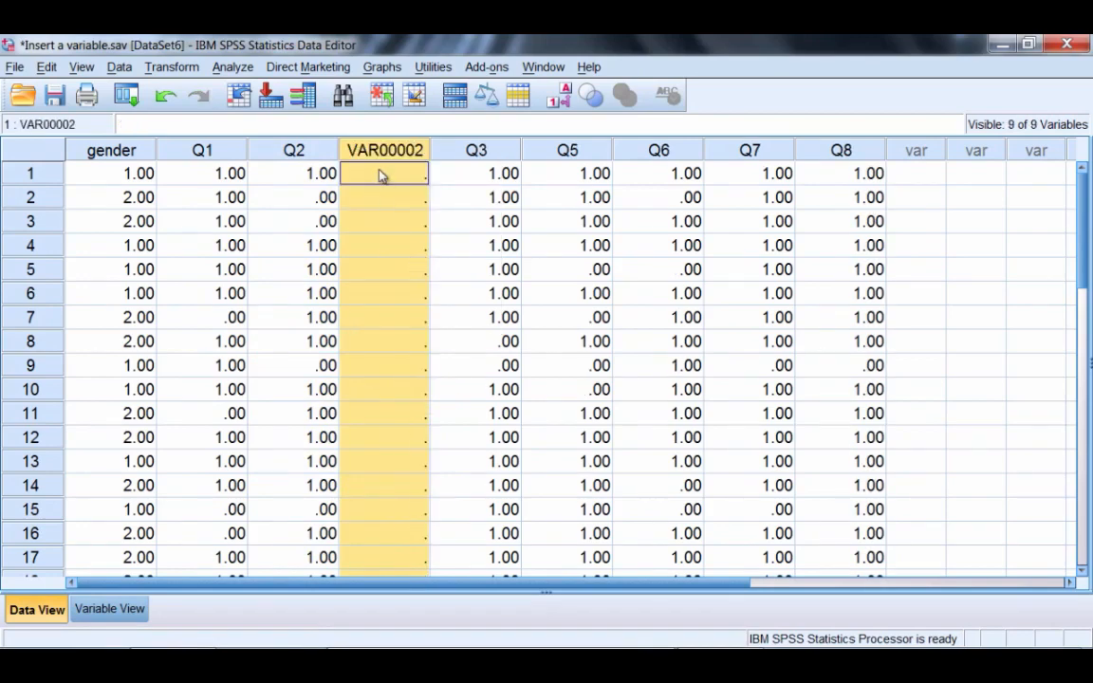
left_click(45, 68)
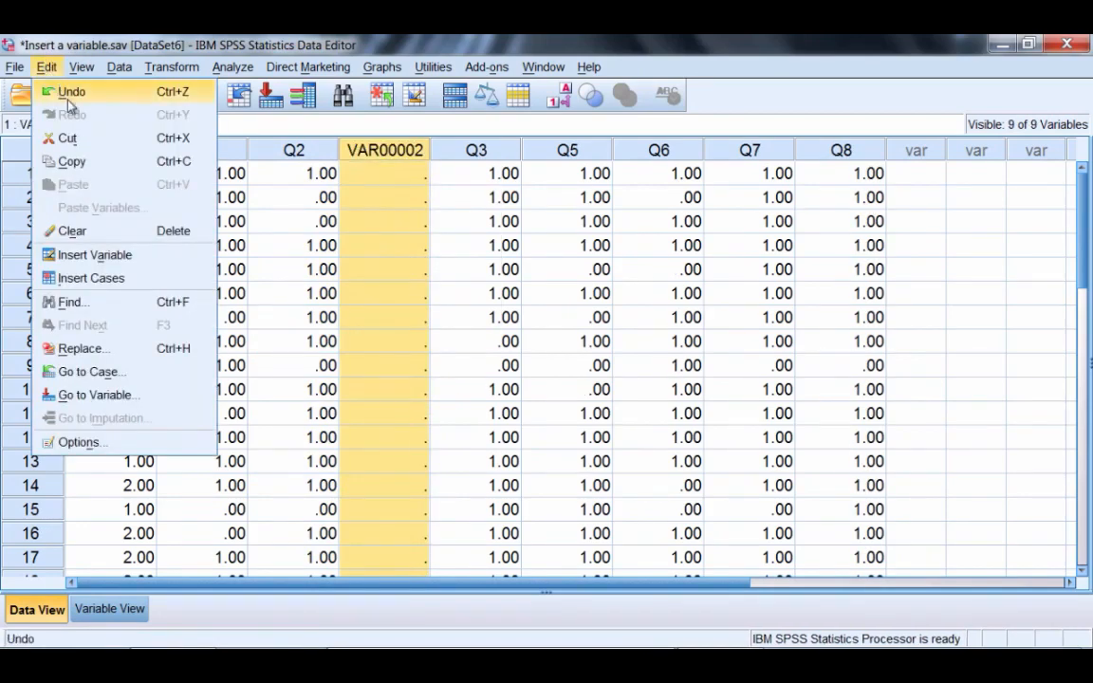
left_click(68, 95)
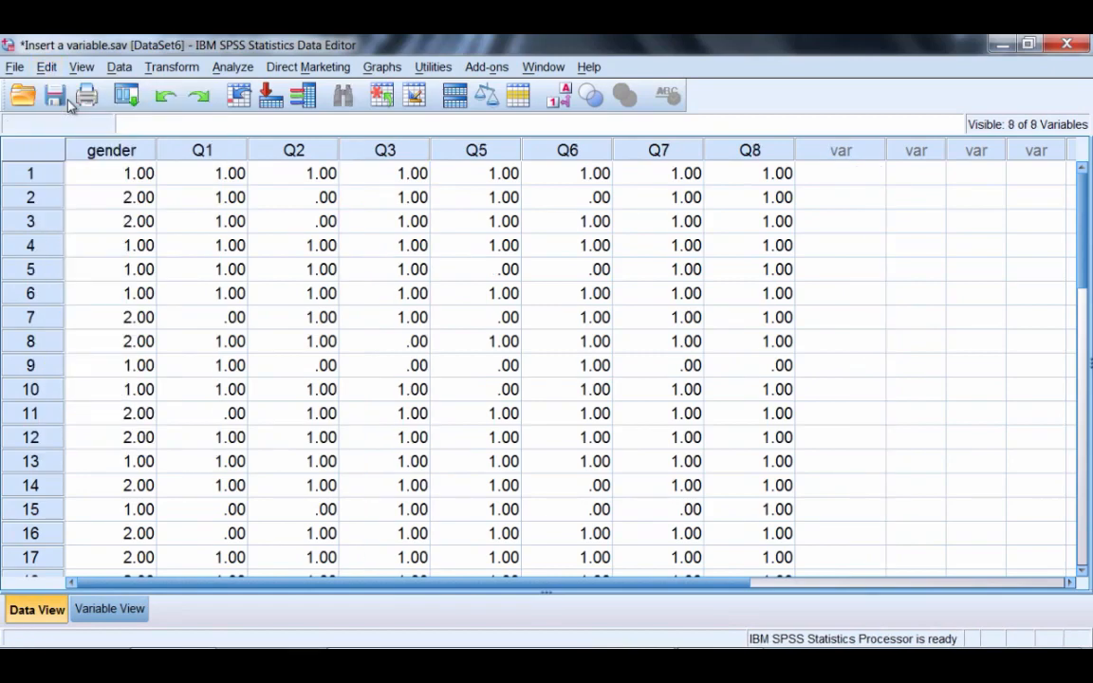
Insert a new variable between Q3 and Q5.
left_click(370, 152)
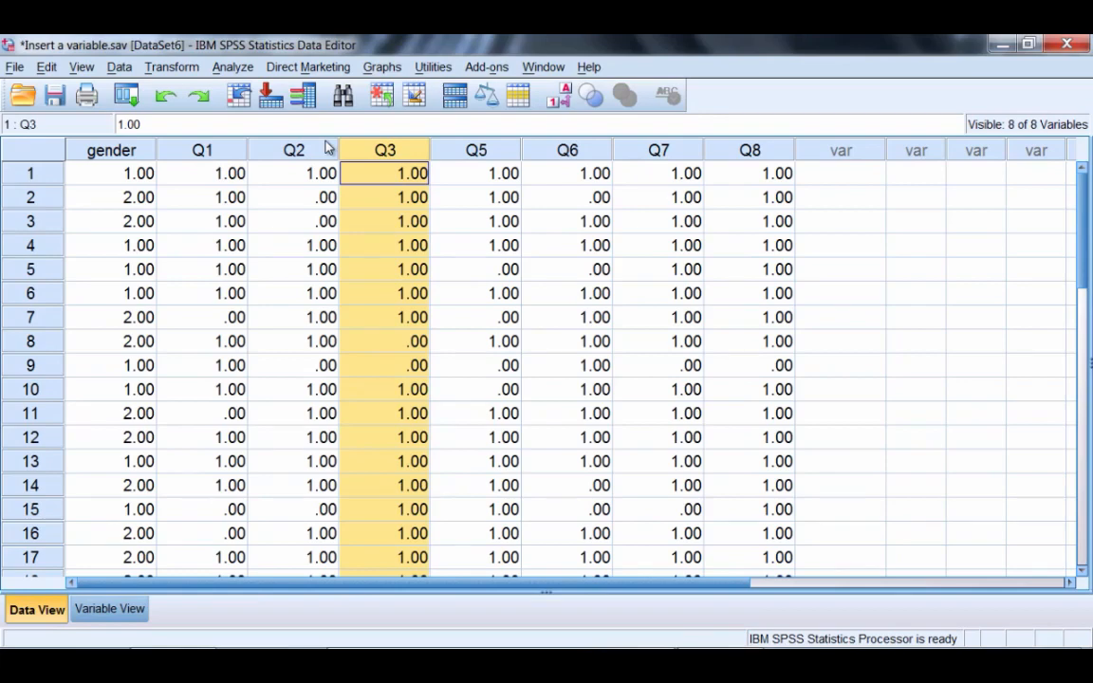
left_click(472, 151)
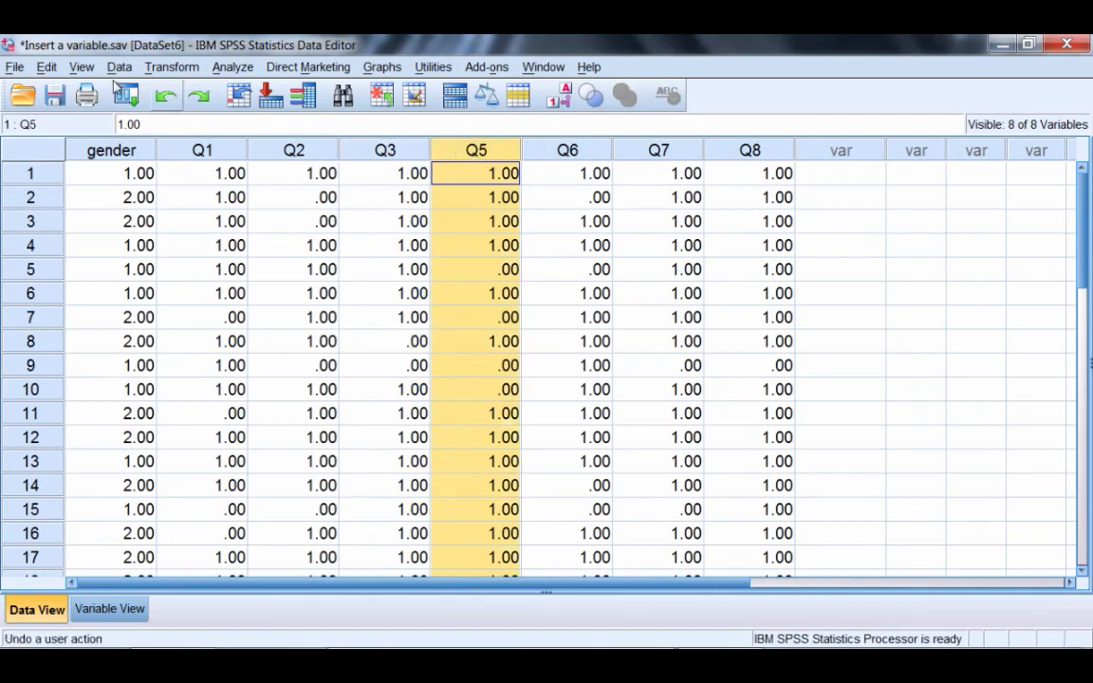
left_click(46, 66)
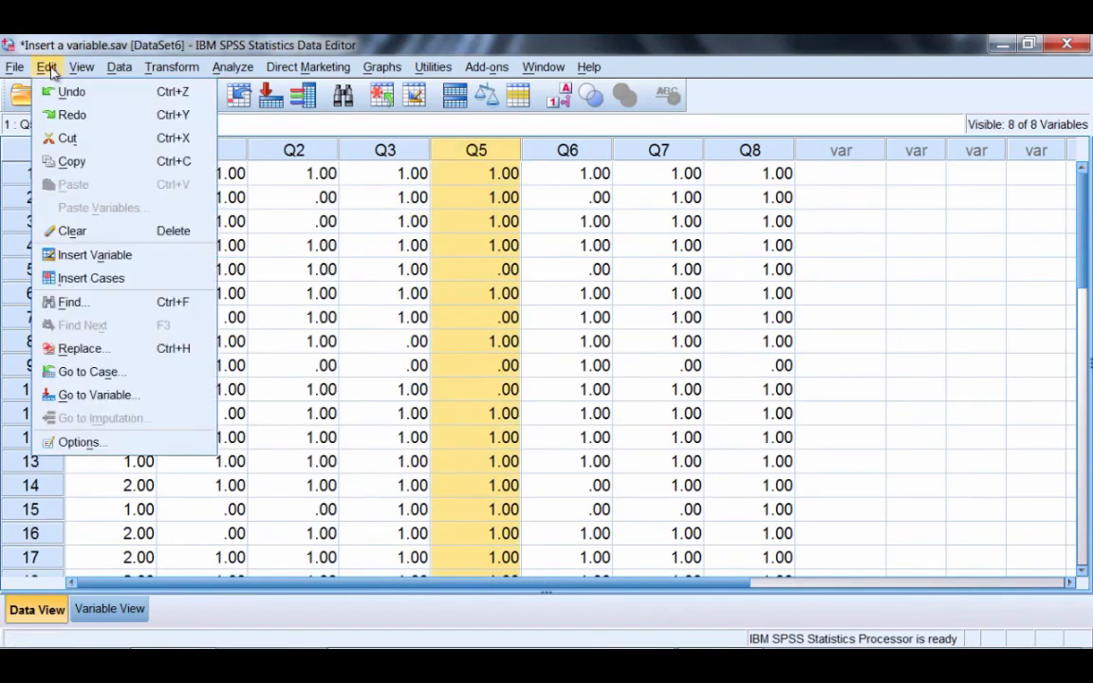
left_click(95, 254)
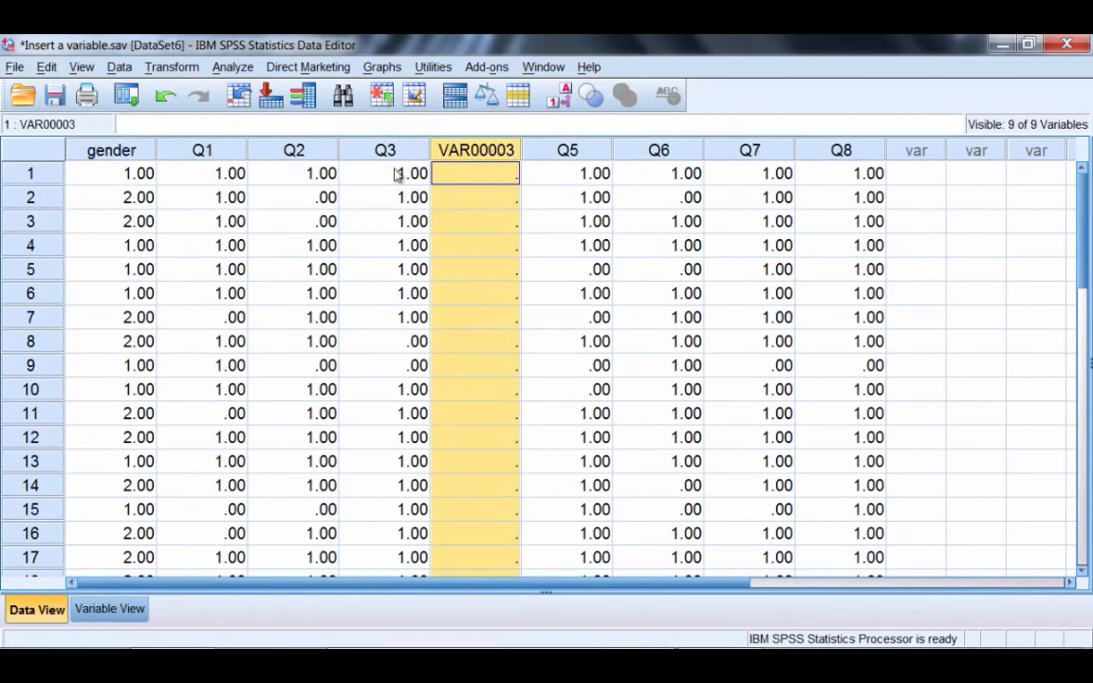
Rename the variable inserted between Q3 and Q5 as Q4 and return to the data sheet.
double_click(471, 152)
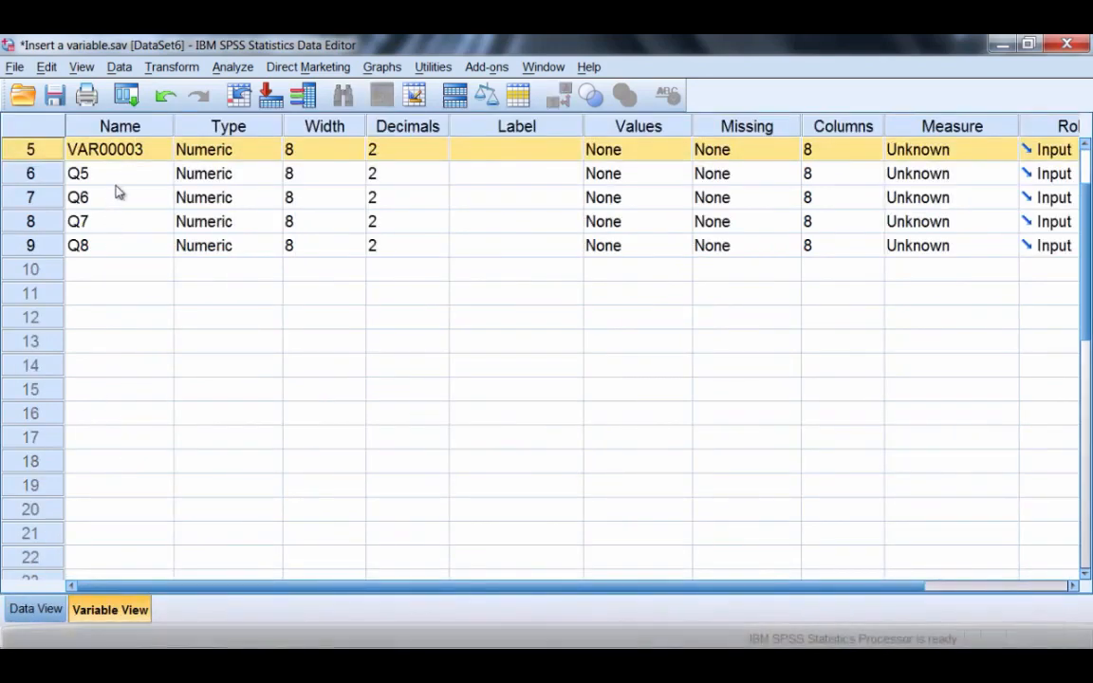
left_click(121, 155)
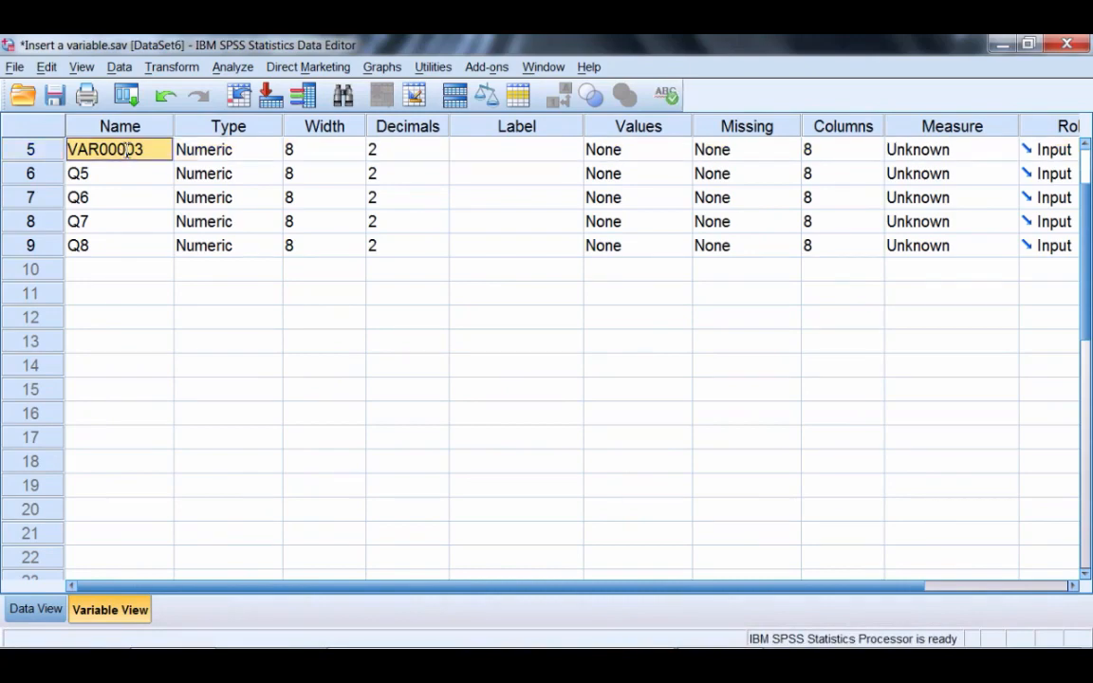
type("Q4")
key("Return")
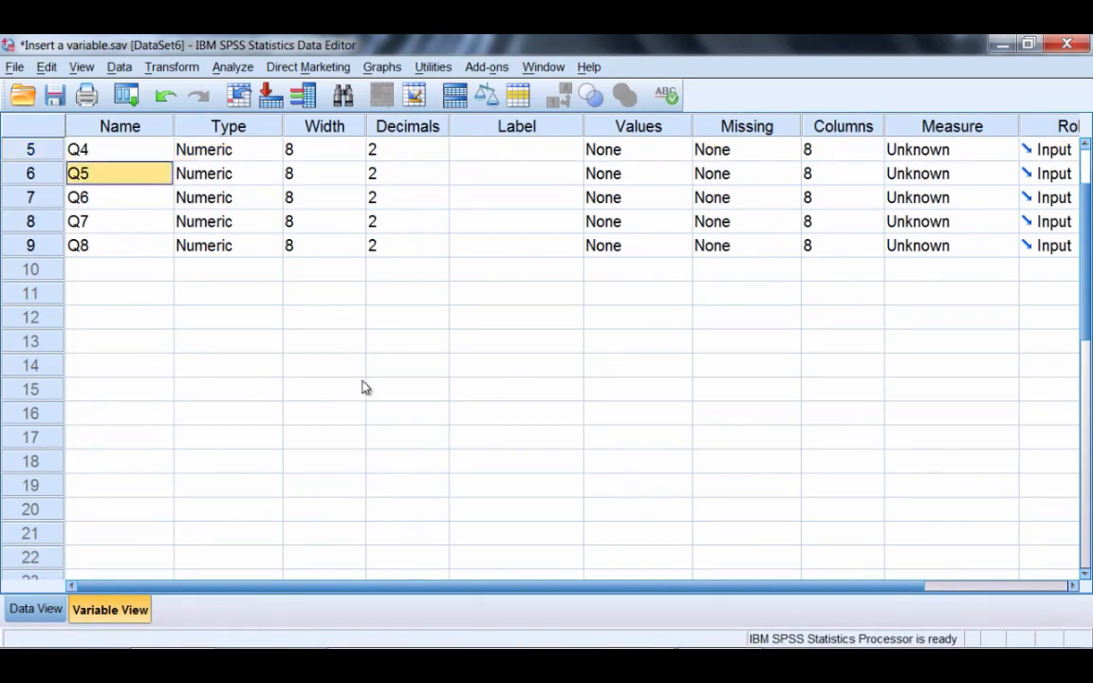
left_click(35, 609)
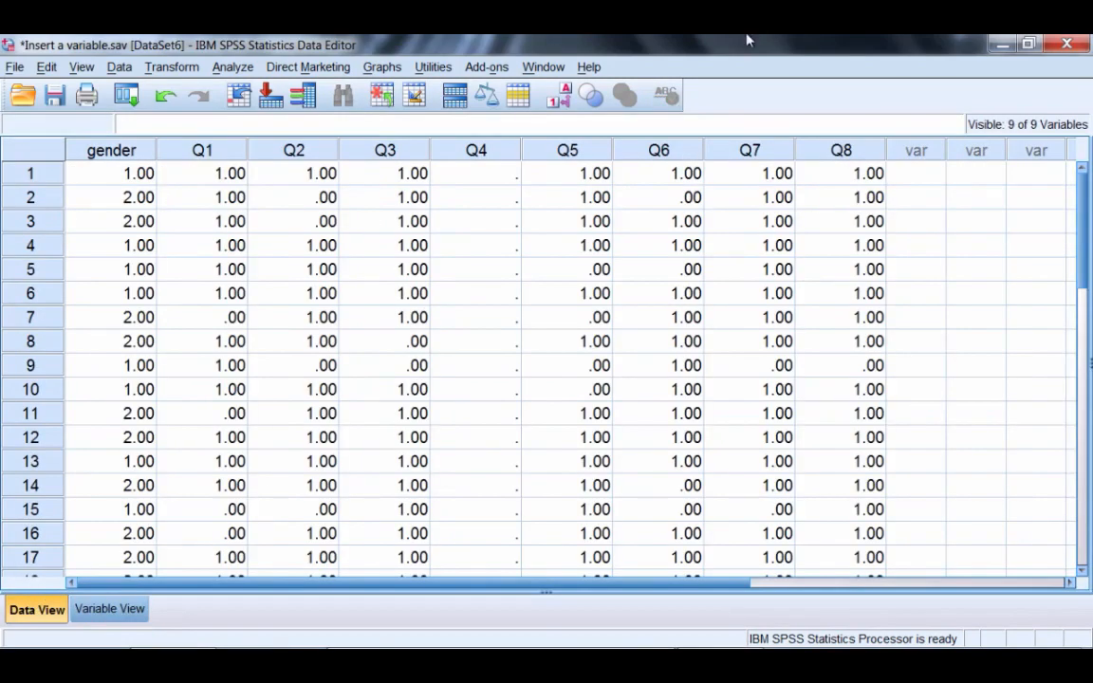
Inspect the Q4 column from the first case down to case 20.
left_click(479, 151)
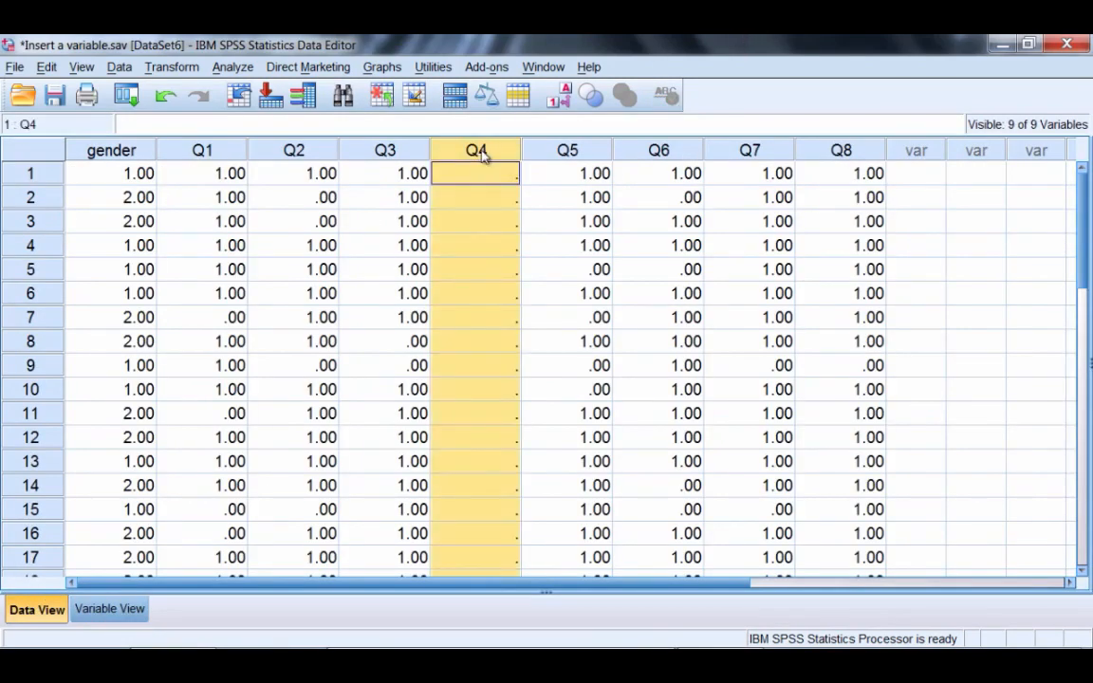
left_click_drag(500, 175, 474, 300)
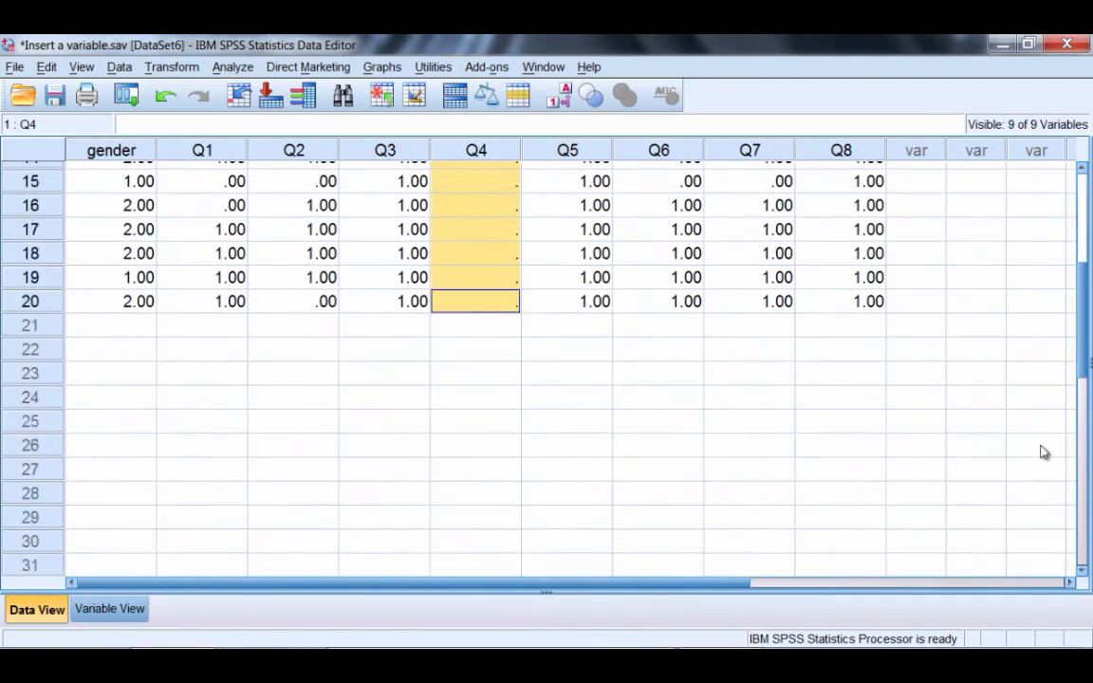
left_click_drag(1083, 333, 1078, 213)
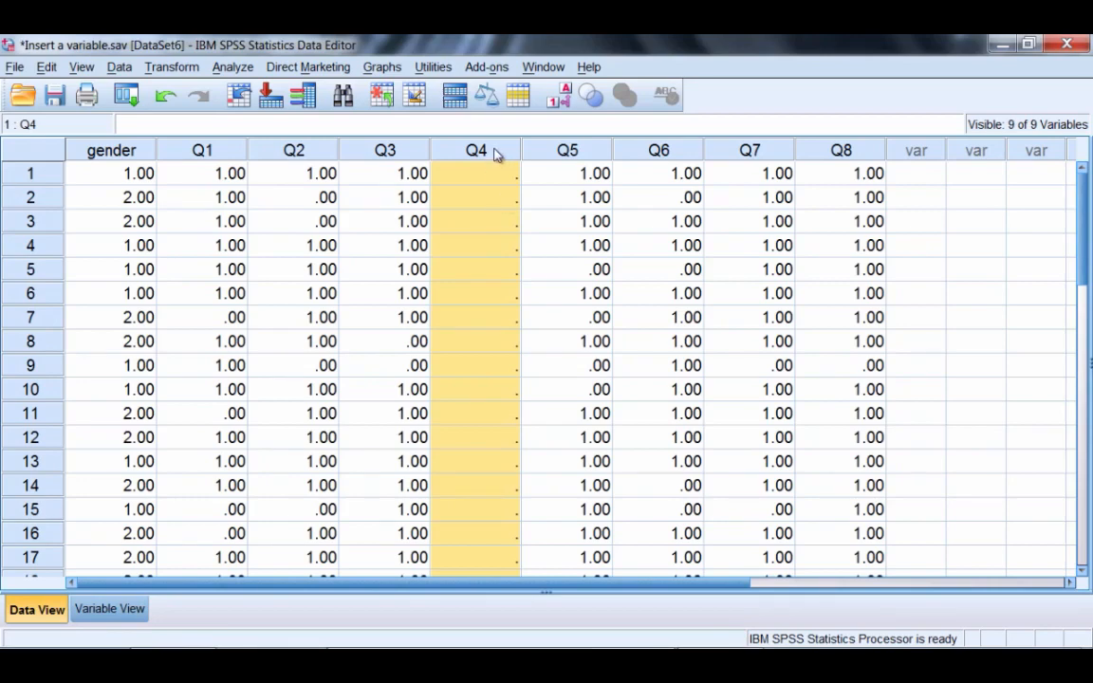
Try selecting adjacent variables together, first Q7 with Q8 and also gender through Q3.
left_click(752, 151)
left_click(802, 152)
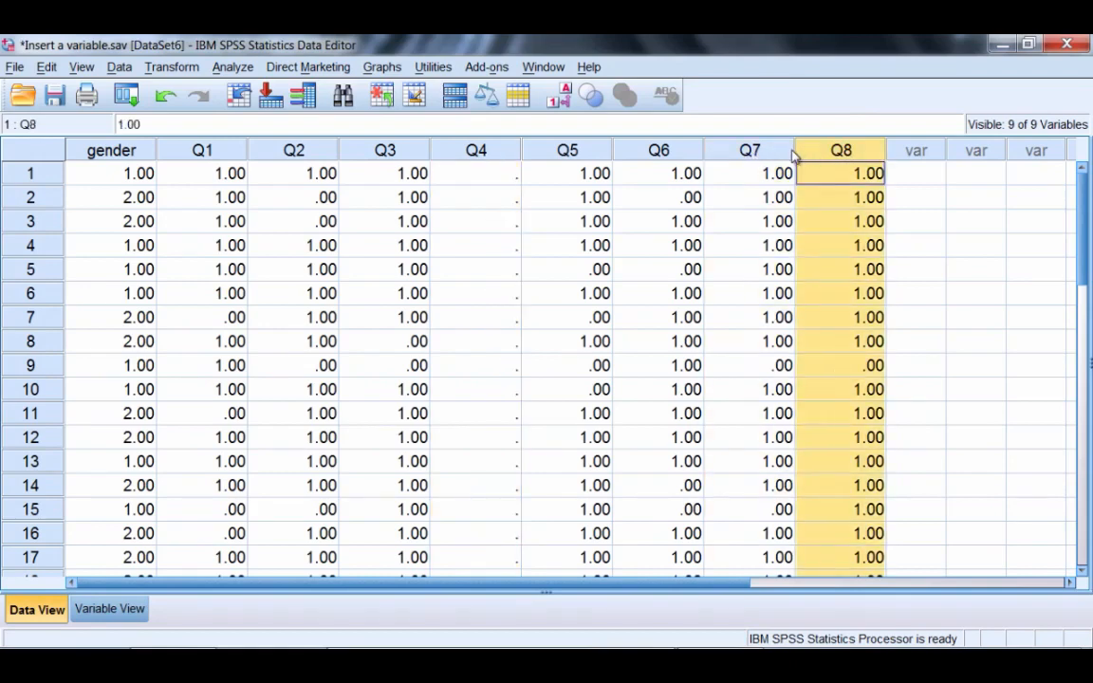
left_click(791, 152)
left_click(830, 157)
left_click(747, 154)
left_click(858, 150)
left_click(761, 156)
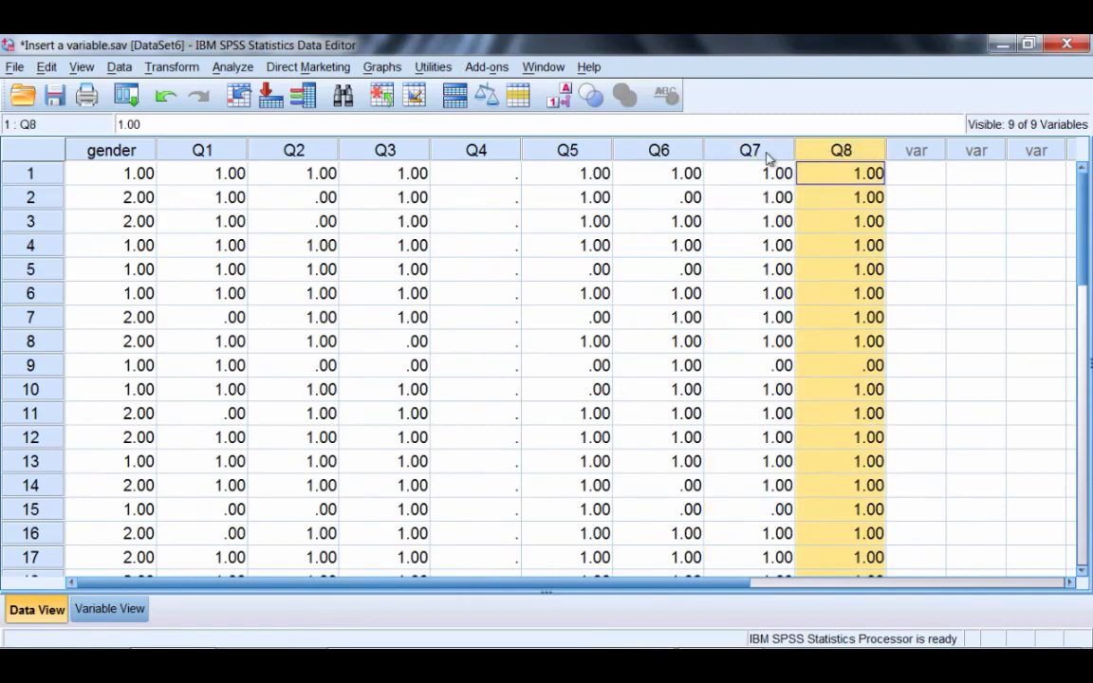
left_click(765, 158)
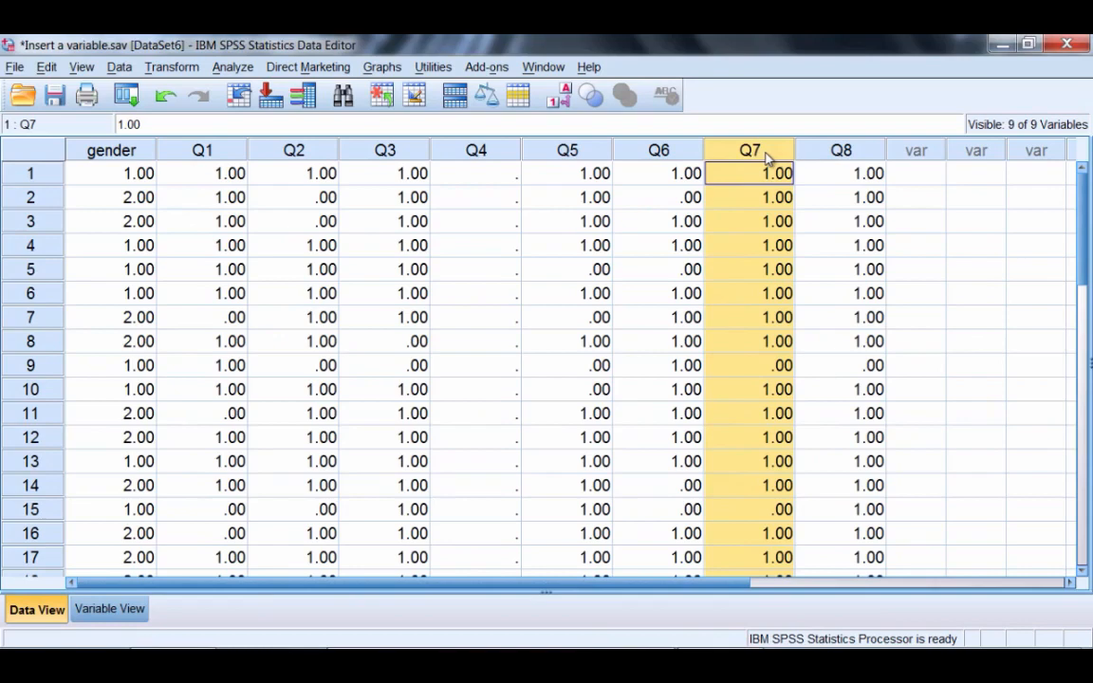
left_click_drag(770, 154, 841, 149)
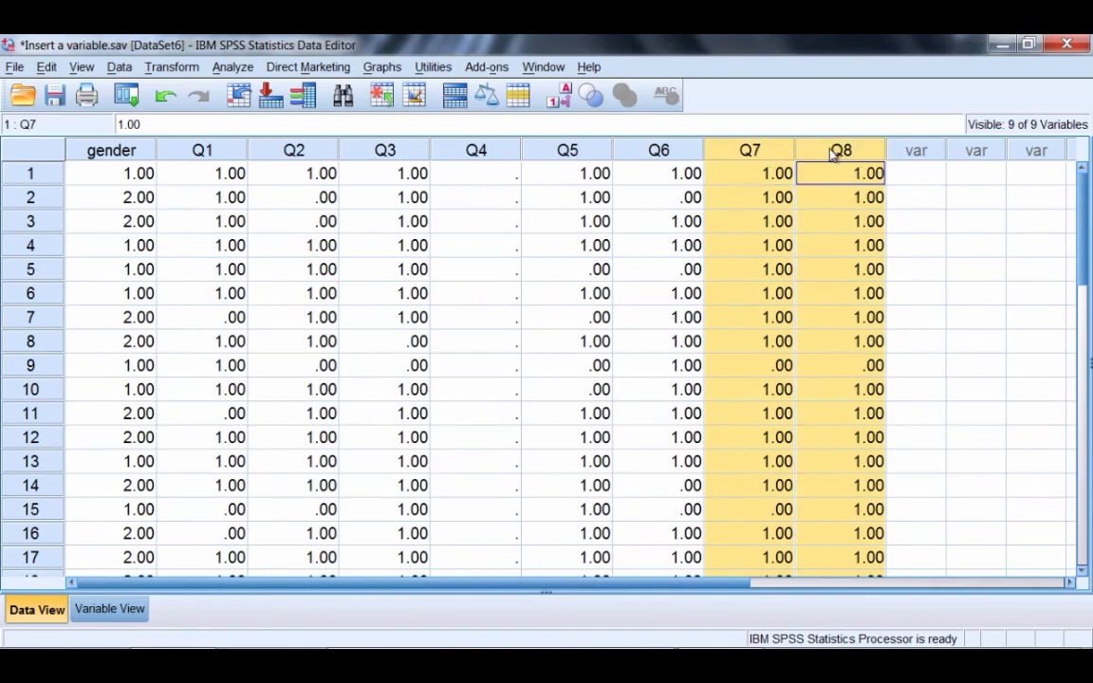
left_click_drag(134, 151, 399, 150)
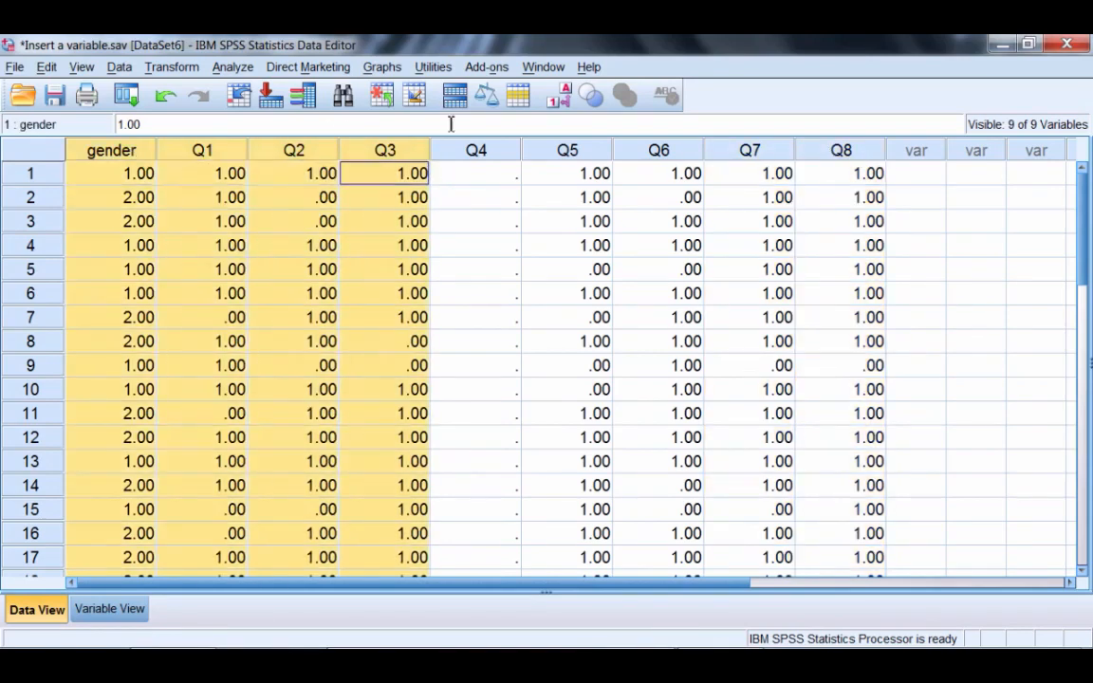
left_click_drag(450, 123, 3, 261)
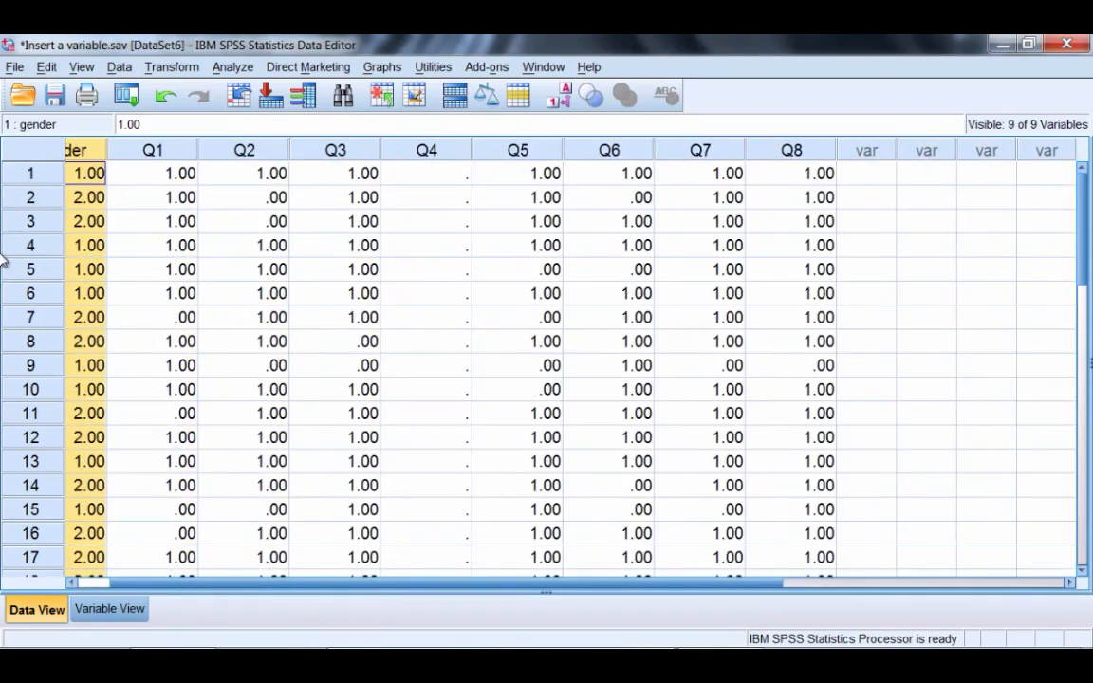
Clear the variables Q7 and Q8 together, and undo the deletion.
left_click_drag(700, 150, 808, 133)
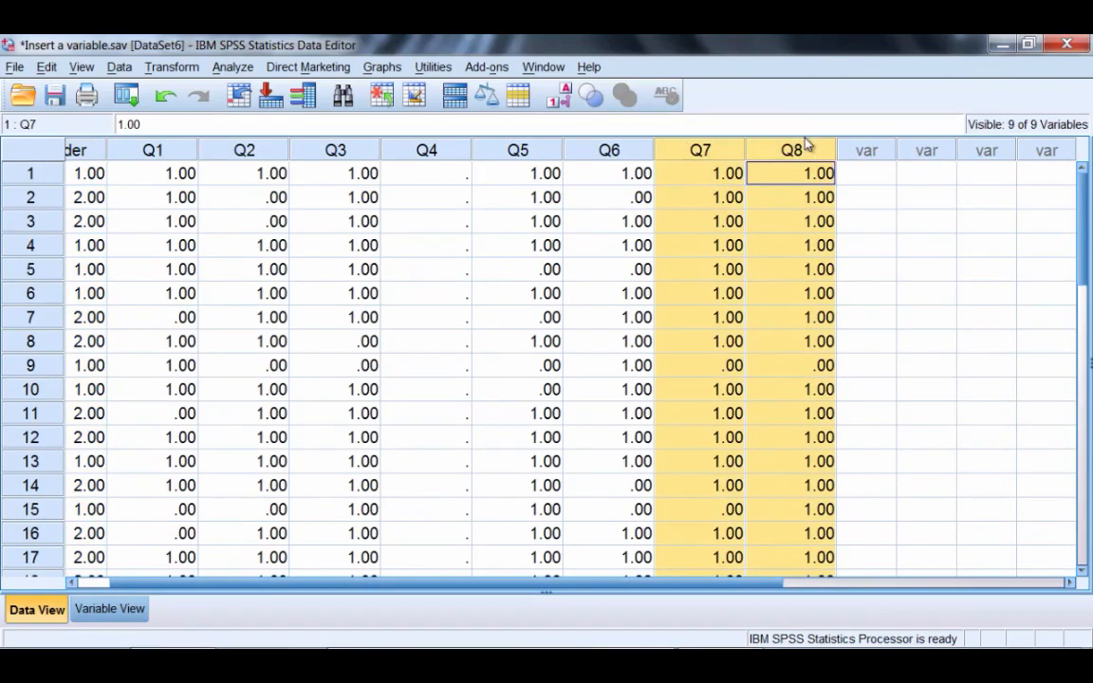
right_click(722, 152)
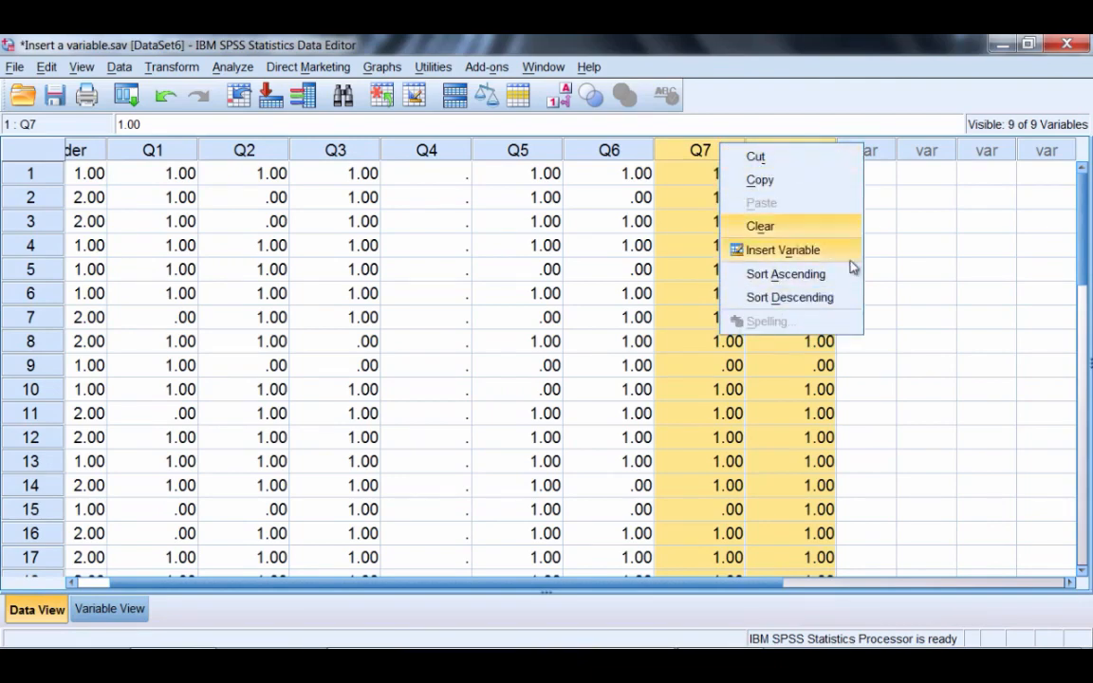
left_click(754, 233)
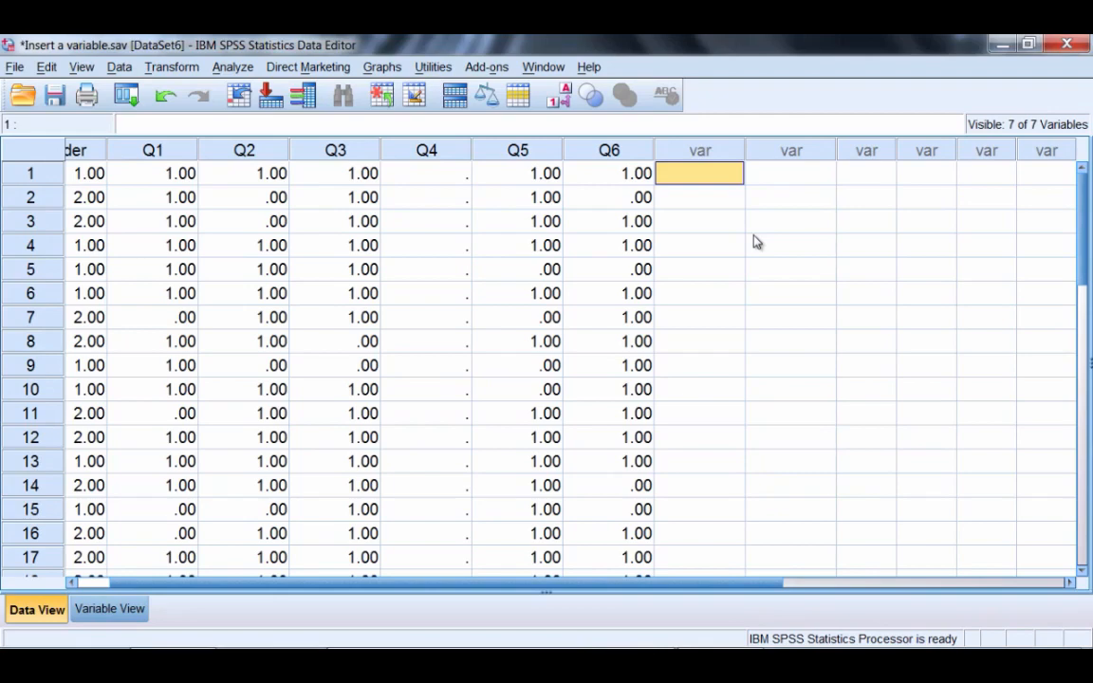
key("ctrl+z")
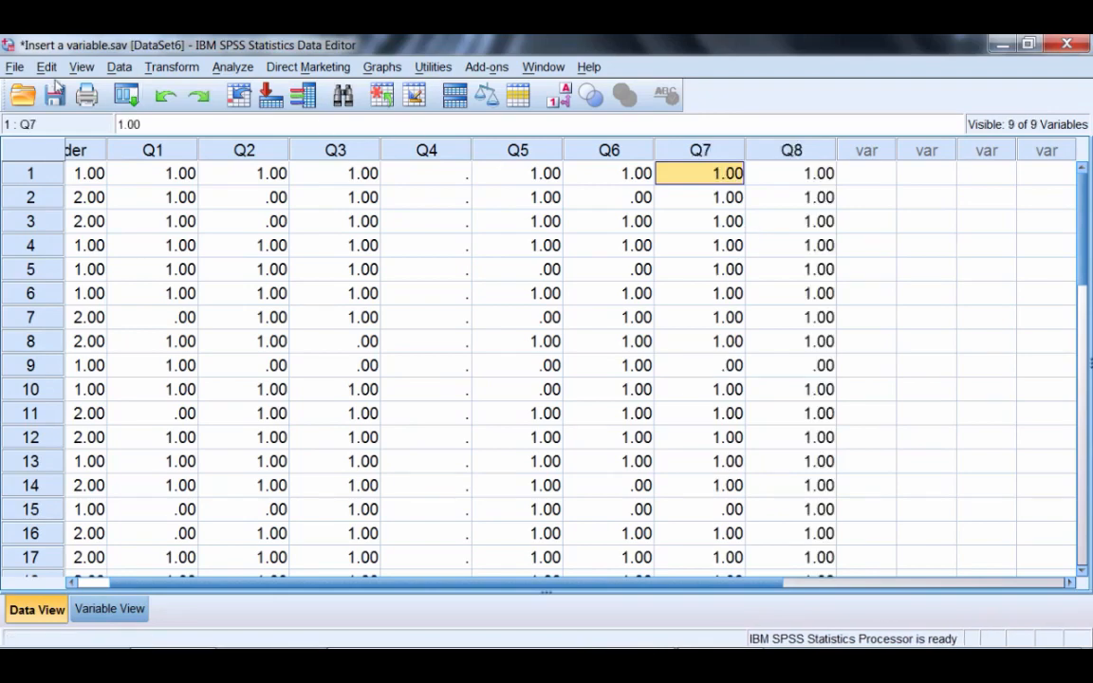
Reselect Q7 and Q8, delete both variables once more, and restore them with an undo.
left_click_drag(700, 150, 763, 151)
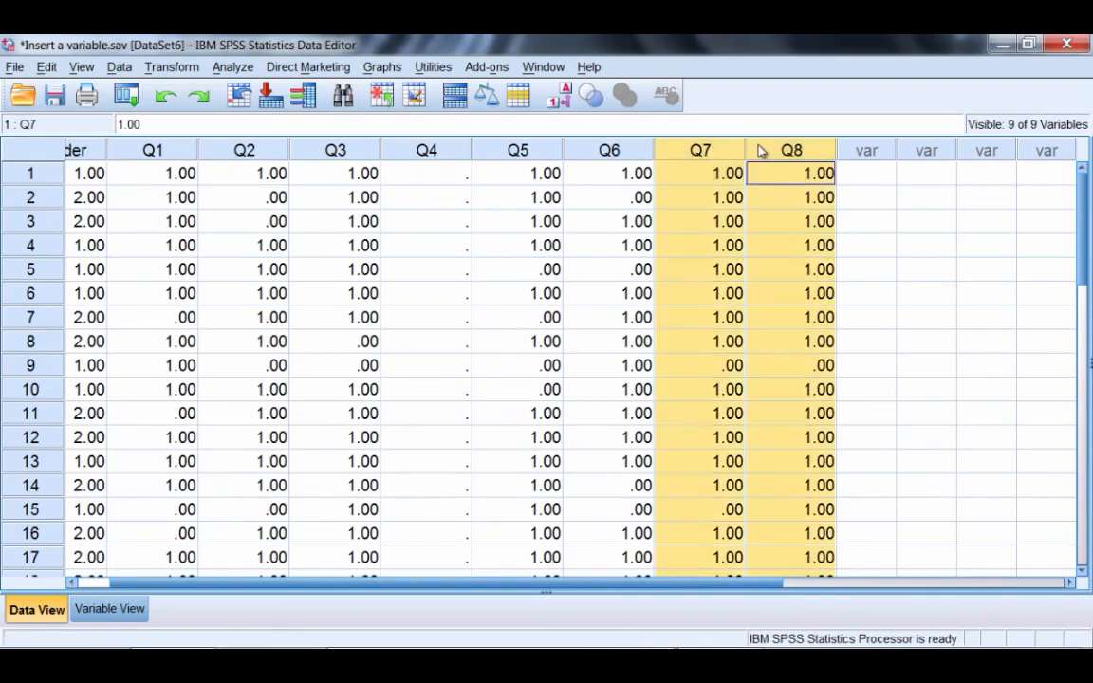
left_click(49, 68)
left_click(72, 231)
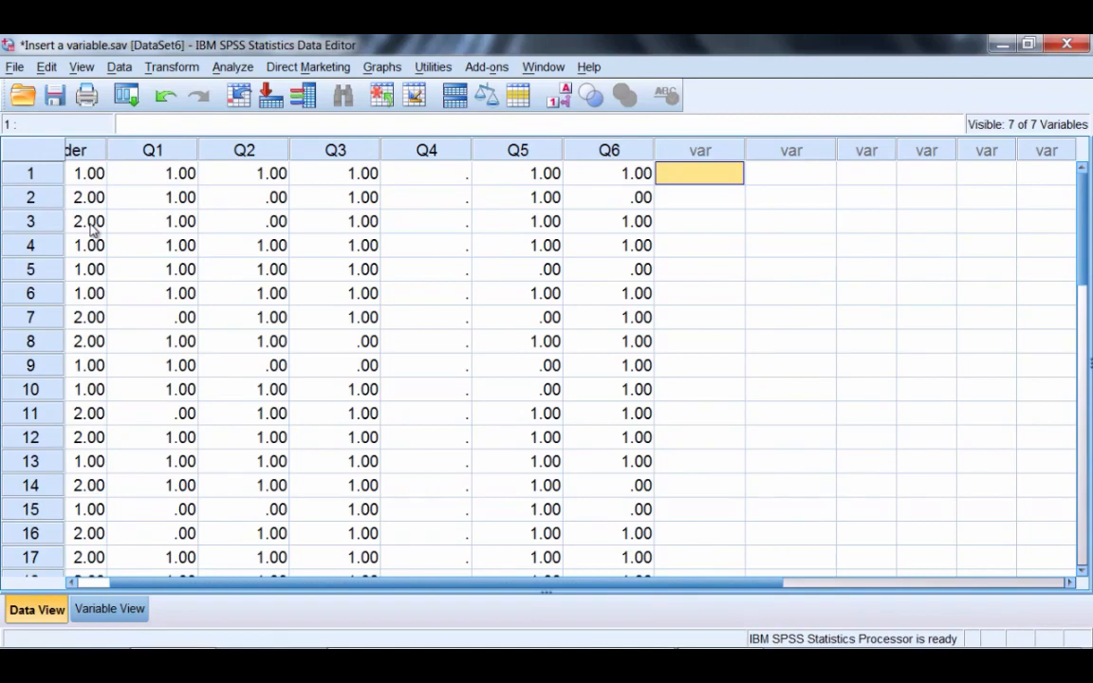
key("ctrl+z")
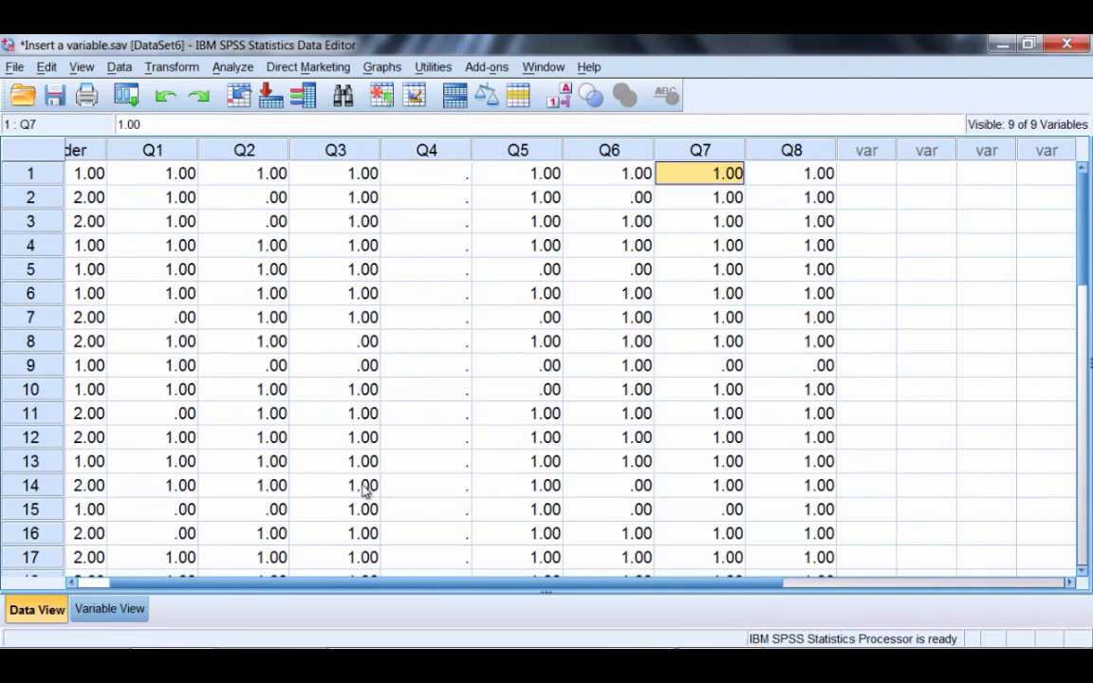
Move the gender variable to the empty column after Q8 by cutting and pasting it.
left_click_drag(400, 588, 366, 580)
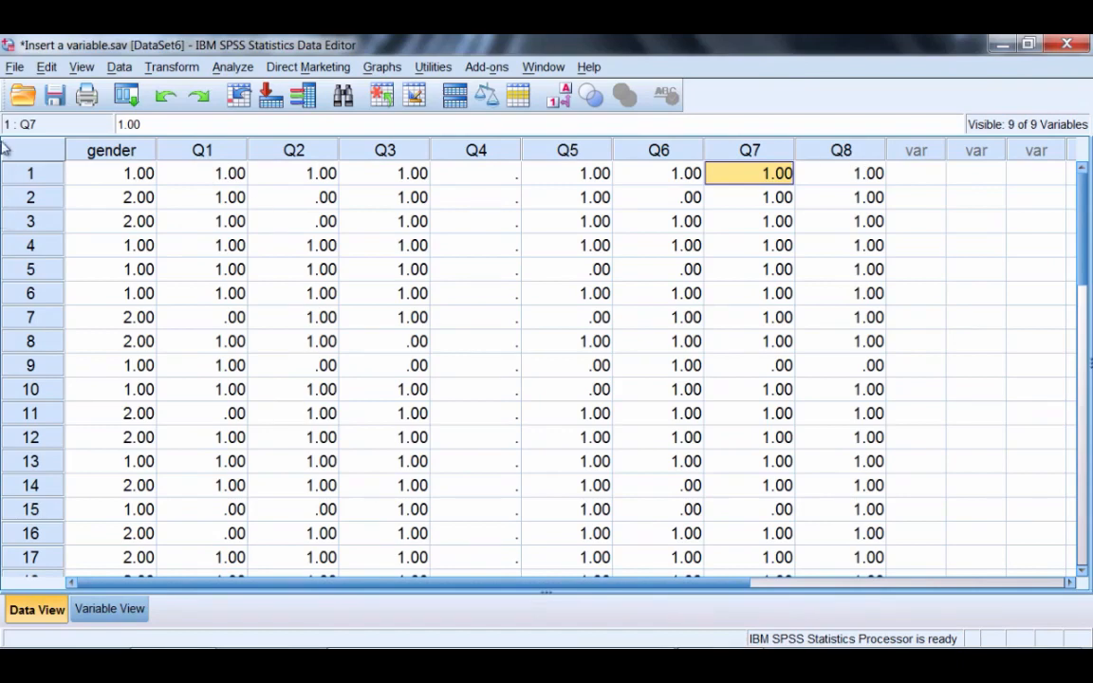
left_click(101, 152)
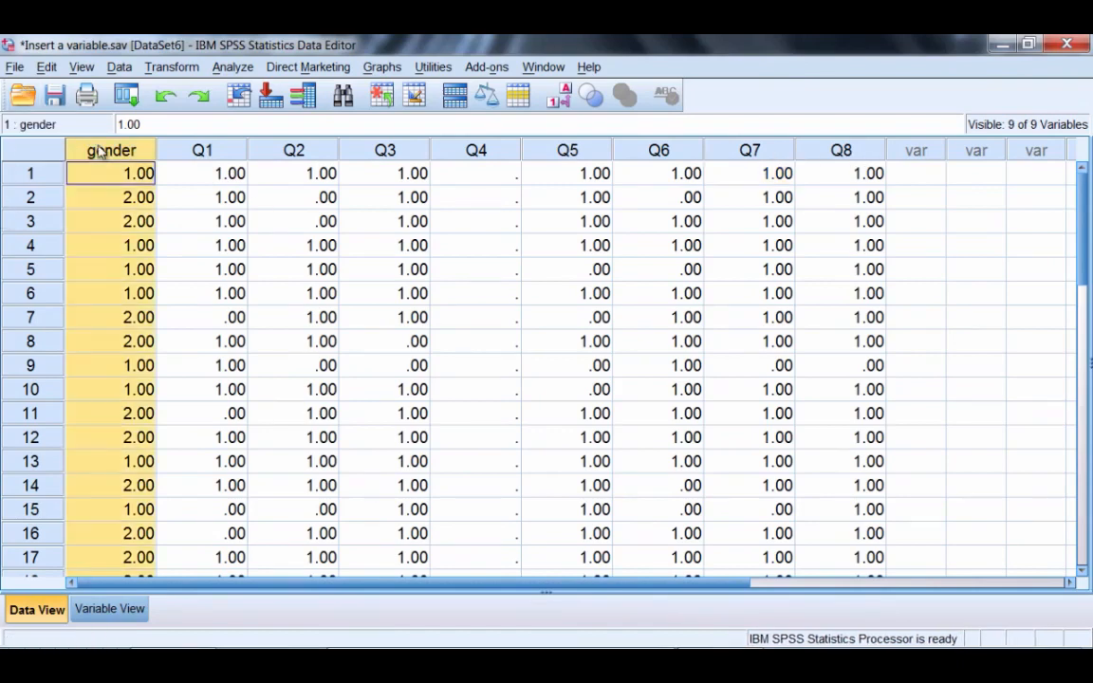
left_click(47, 67)
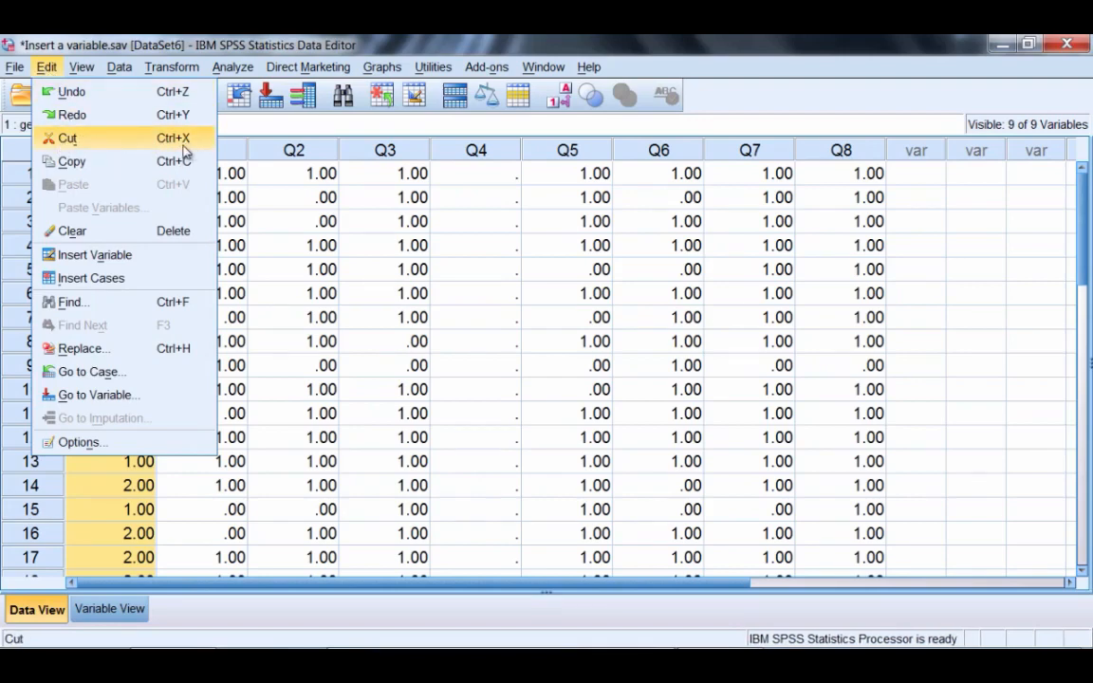
left_click(68, 139)
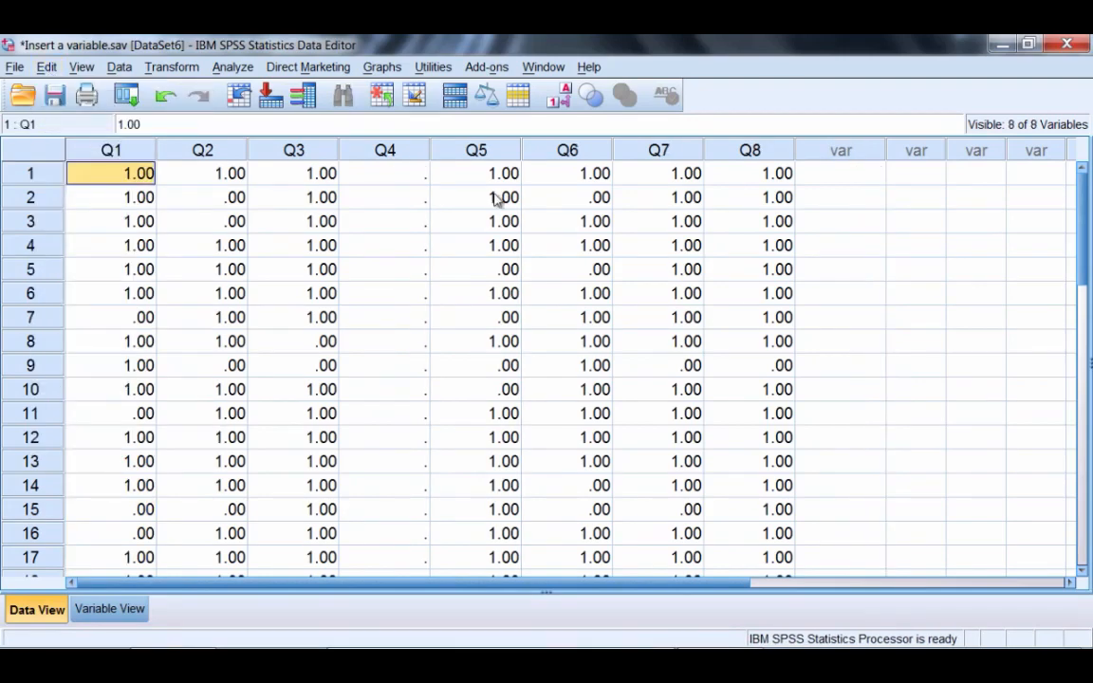
left_click(847, 152)
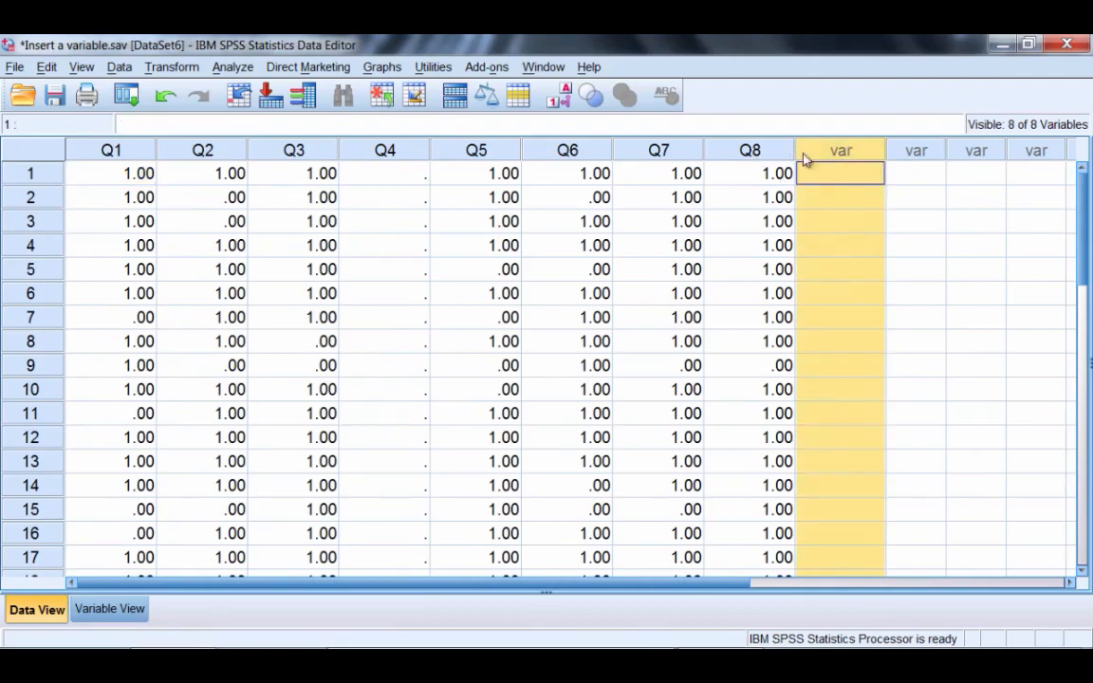
left_click(47, 66)
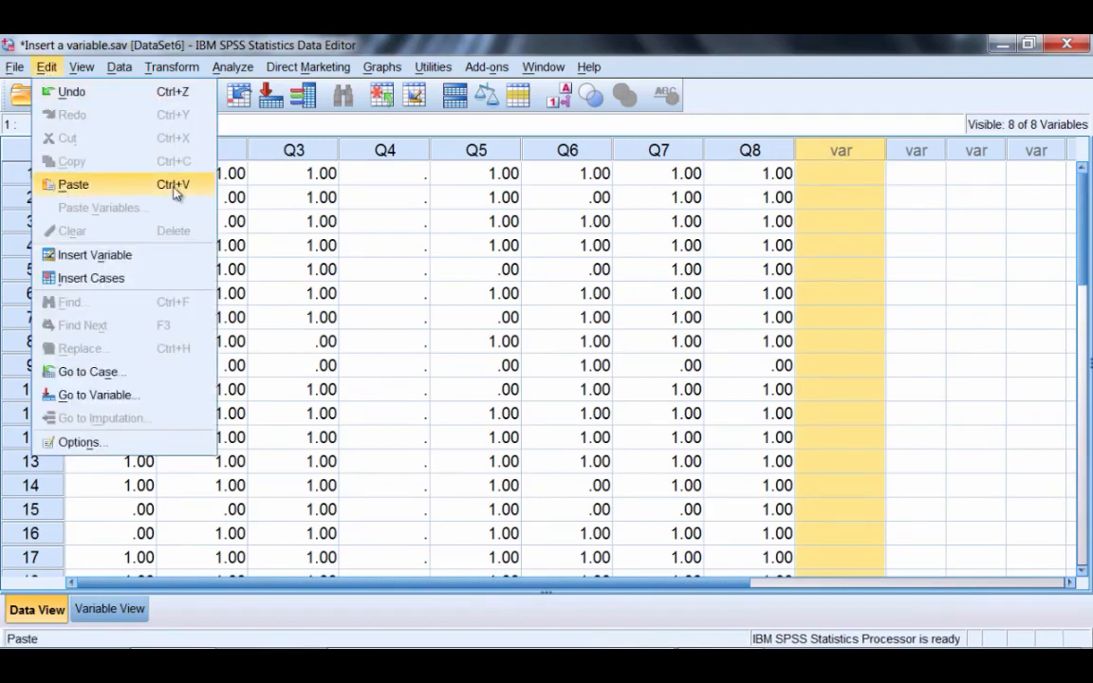
left_click(90, 181)
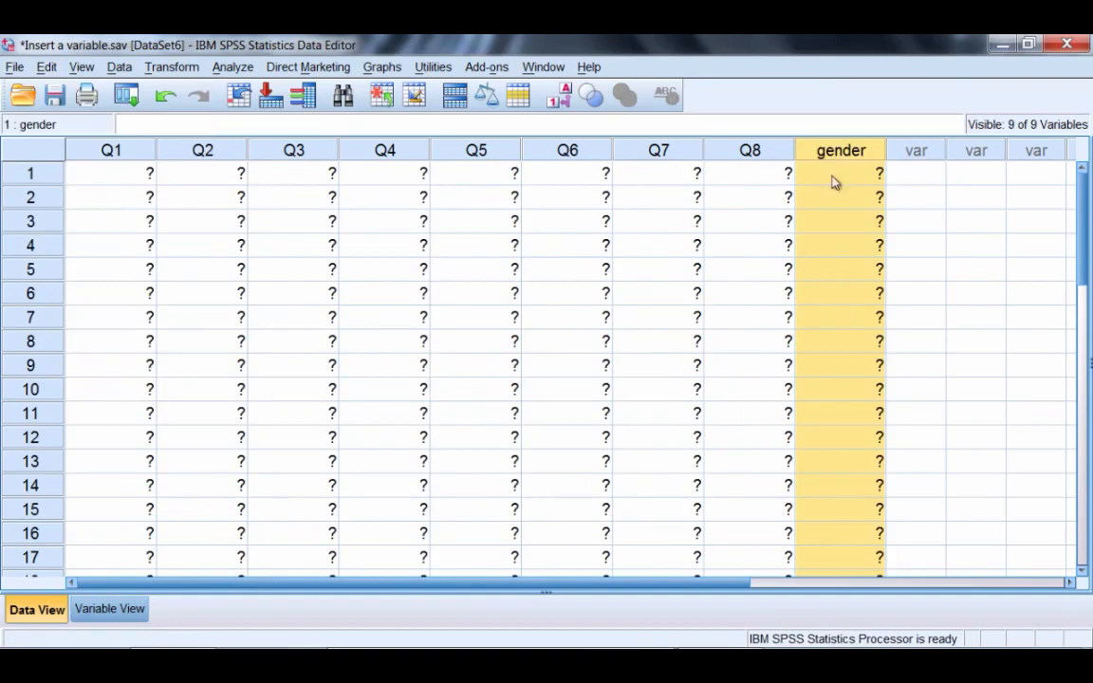
left_click(958, 240)
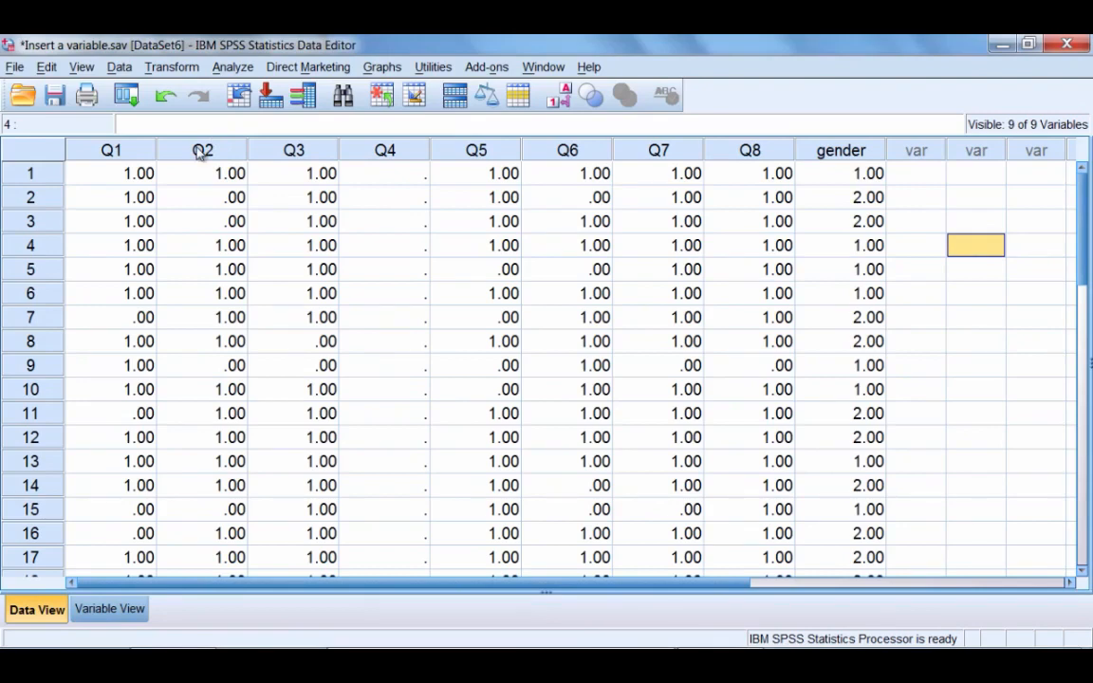
left_click_drag(52, 224, 38, 522)
left_click_drag(31, 442, 26, 174)
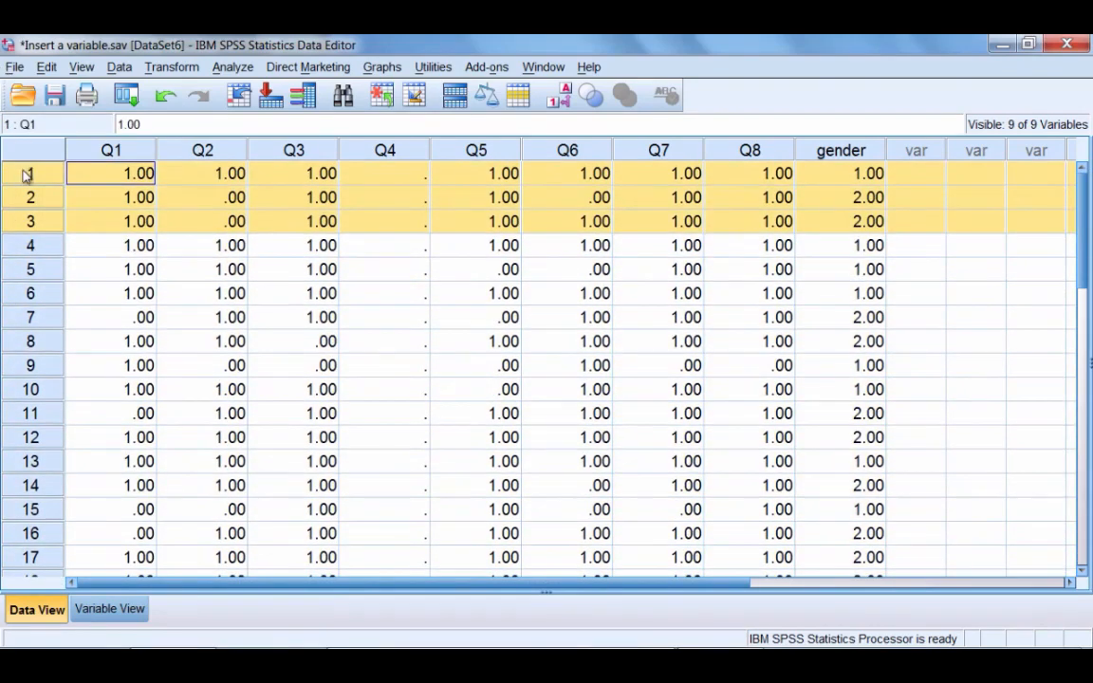
left_click(37, 239)
left_click(238, 248)
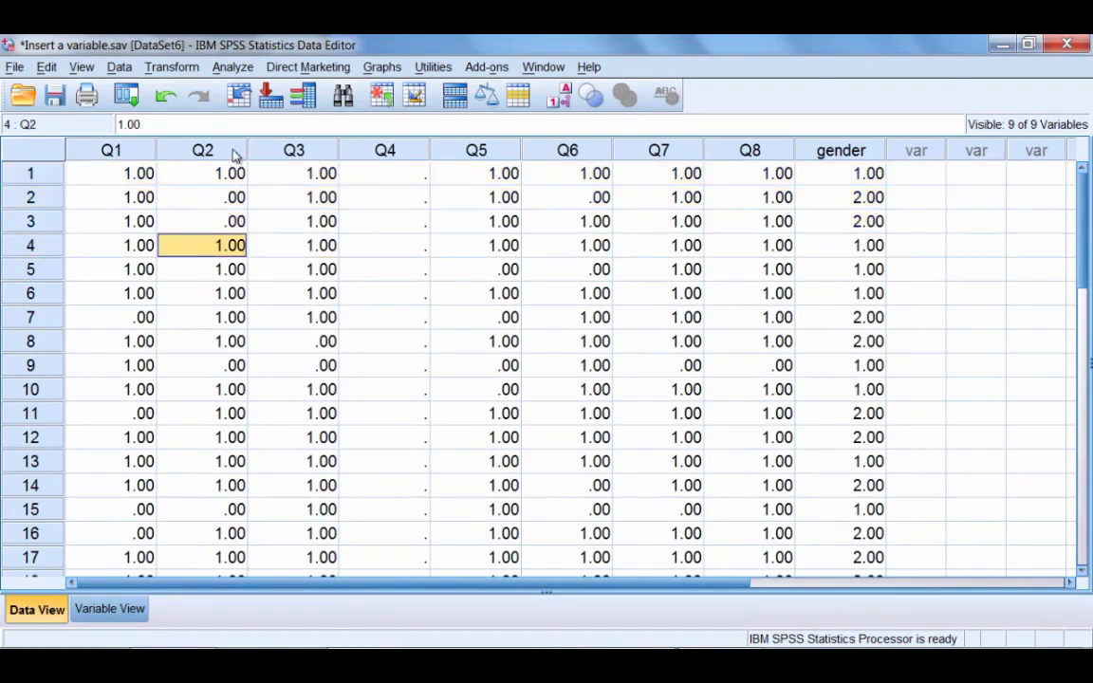
Insert a variable while Q2 through Q6 are selected, and delete this new variable between Q1 and Q2.
left_click_drag(236, 152, 560, 141)
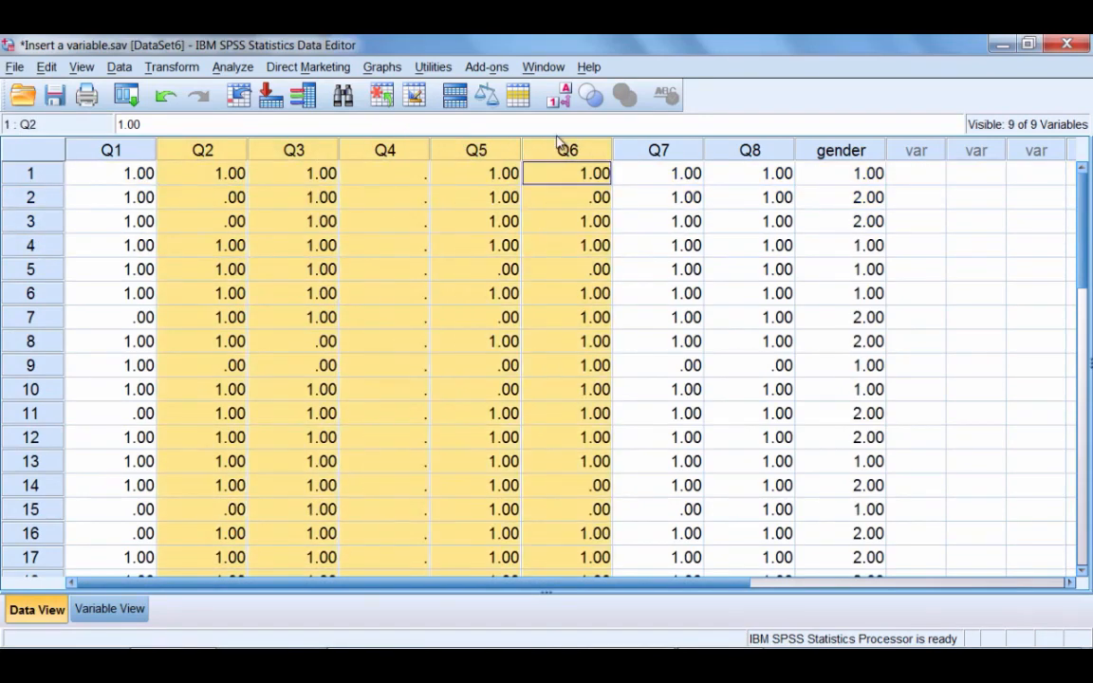
left_click(46, 69)
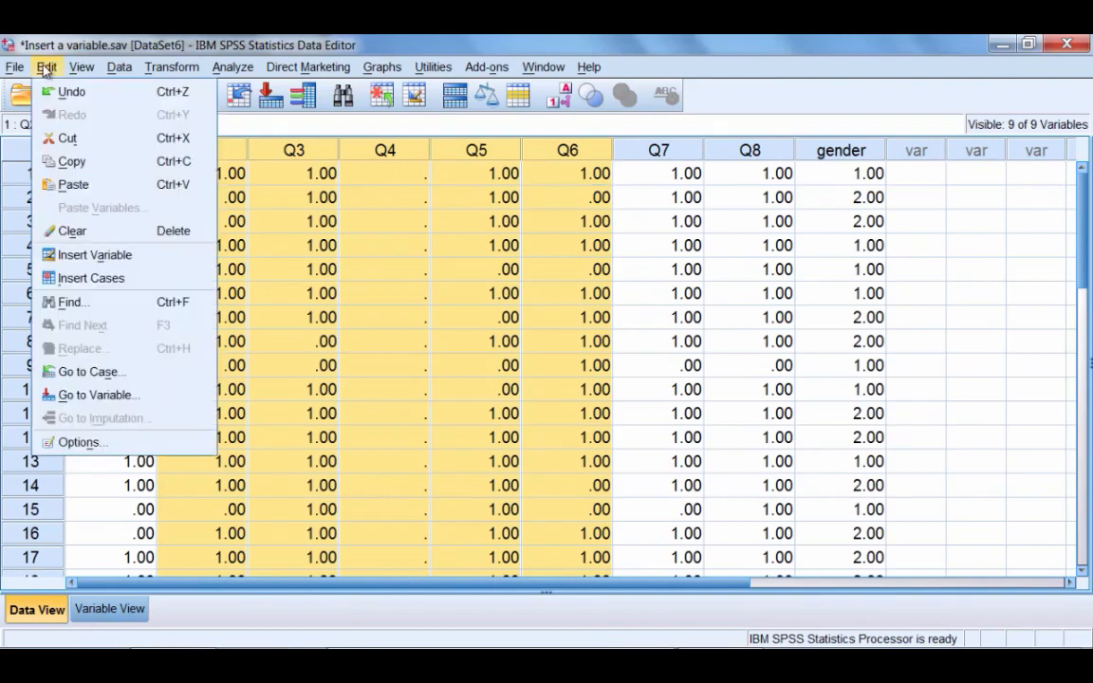
left_click(98, 256)
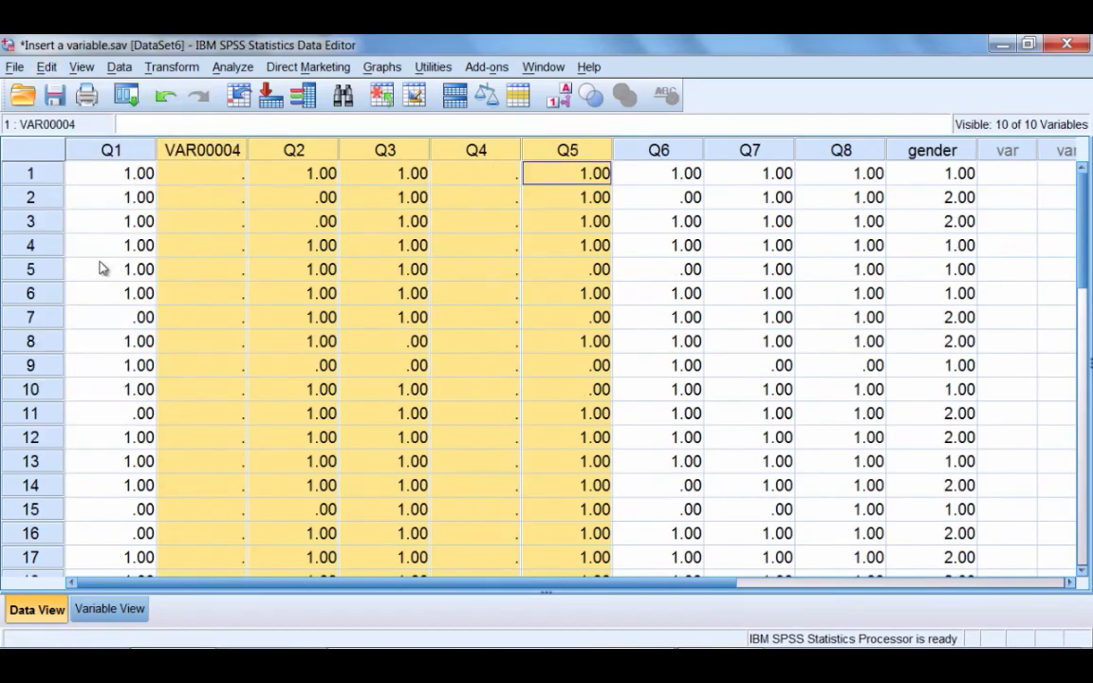
left_click(210, 145)
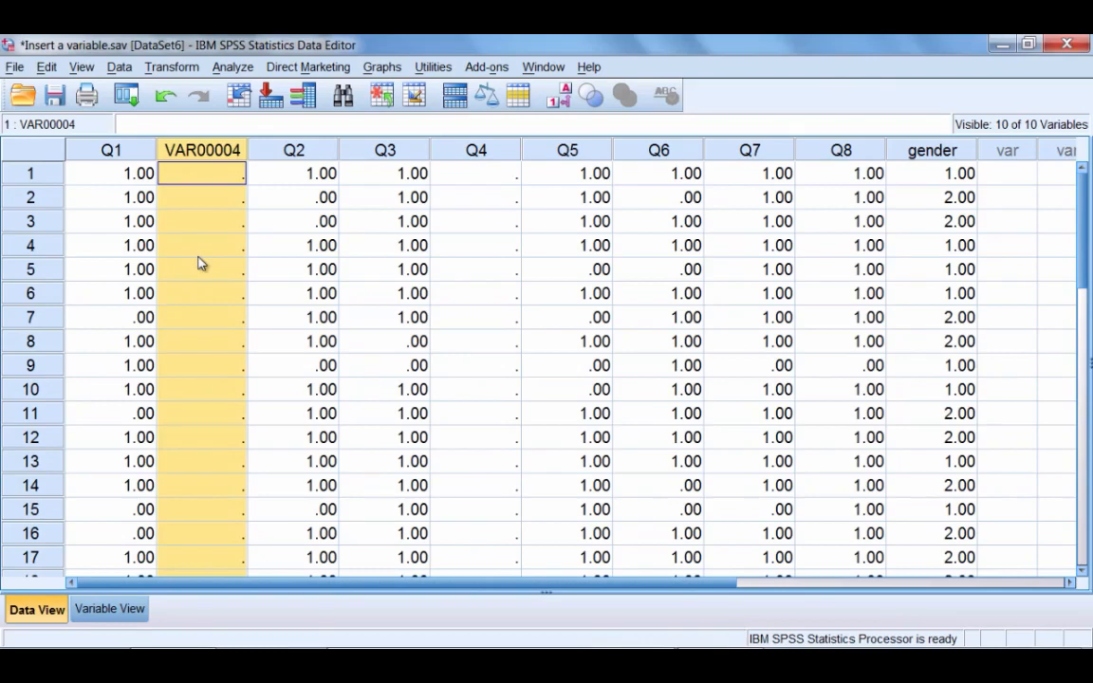
key("Delete")
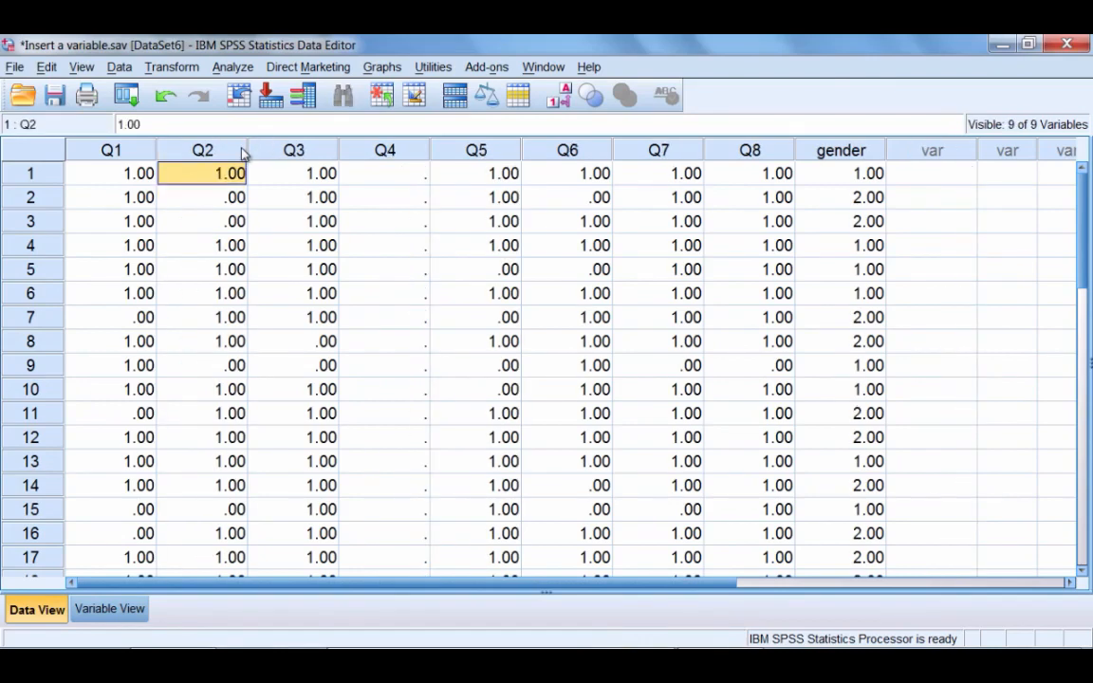